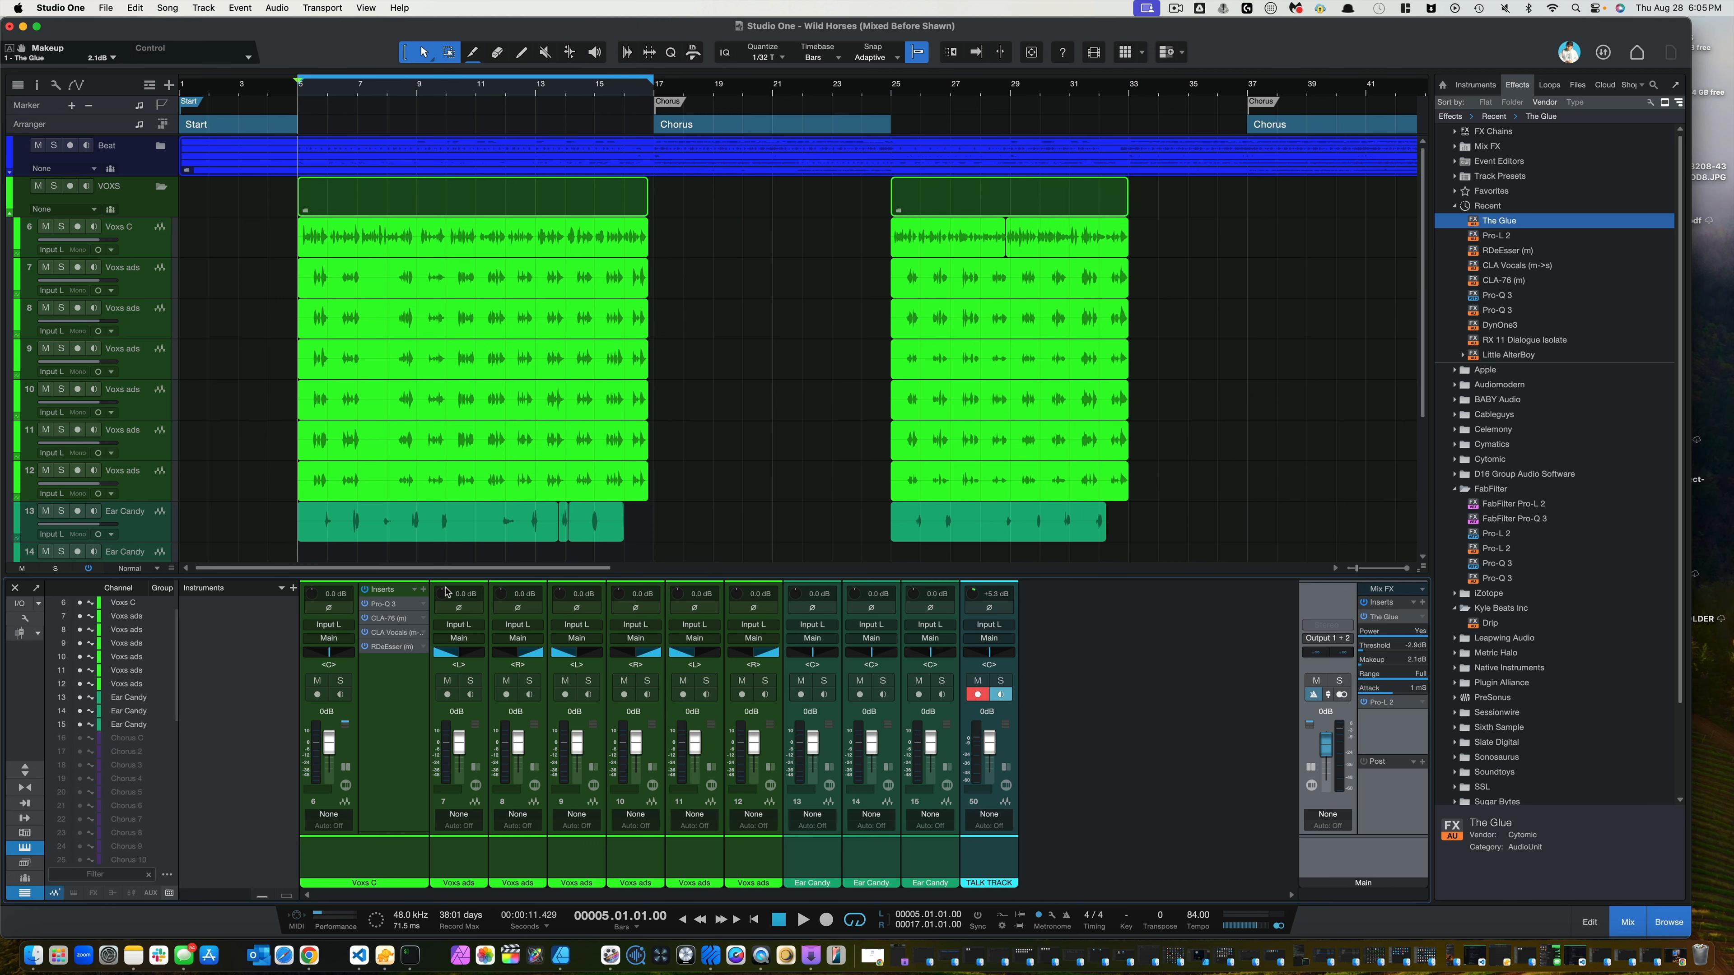
- Open the Pro-Q 3 insert on the Voxs C channel, reposition its window and view its list of presets
{"action": "left_click", "coordinate": [382, 603]}
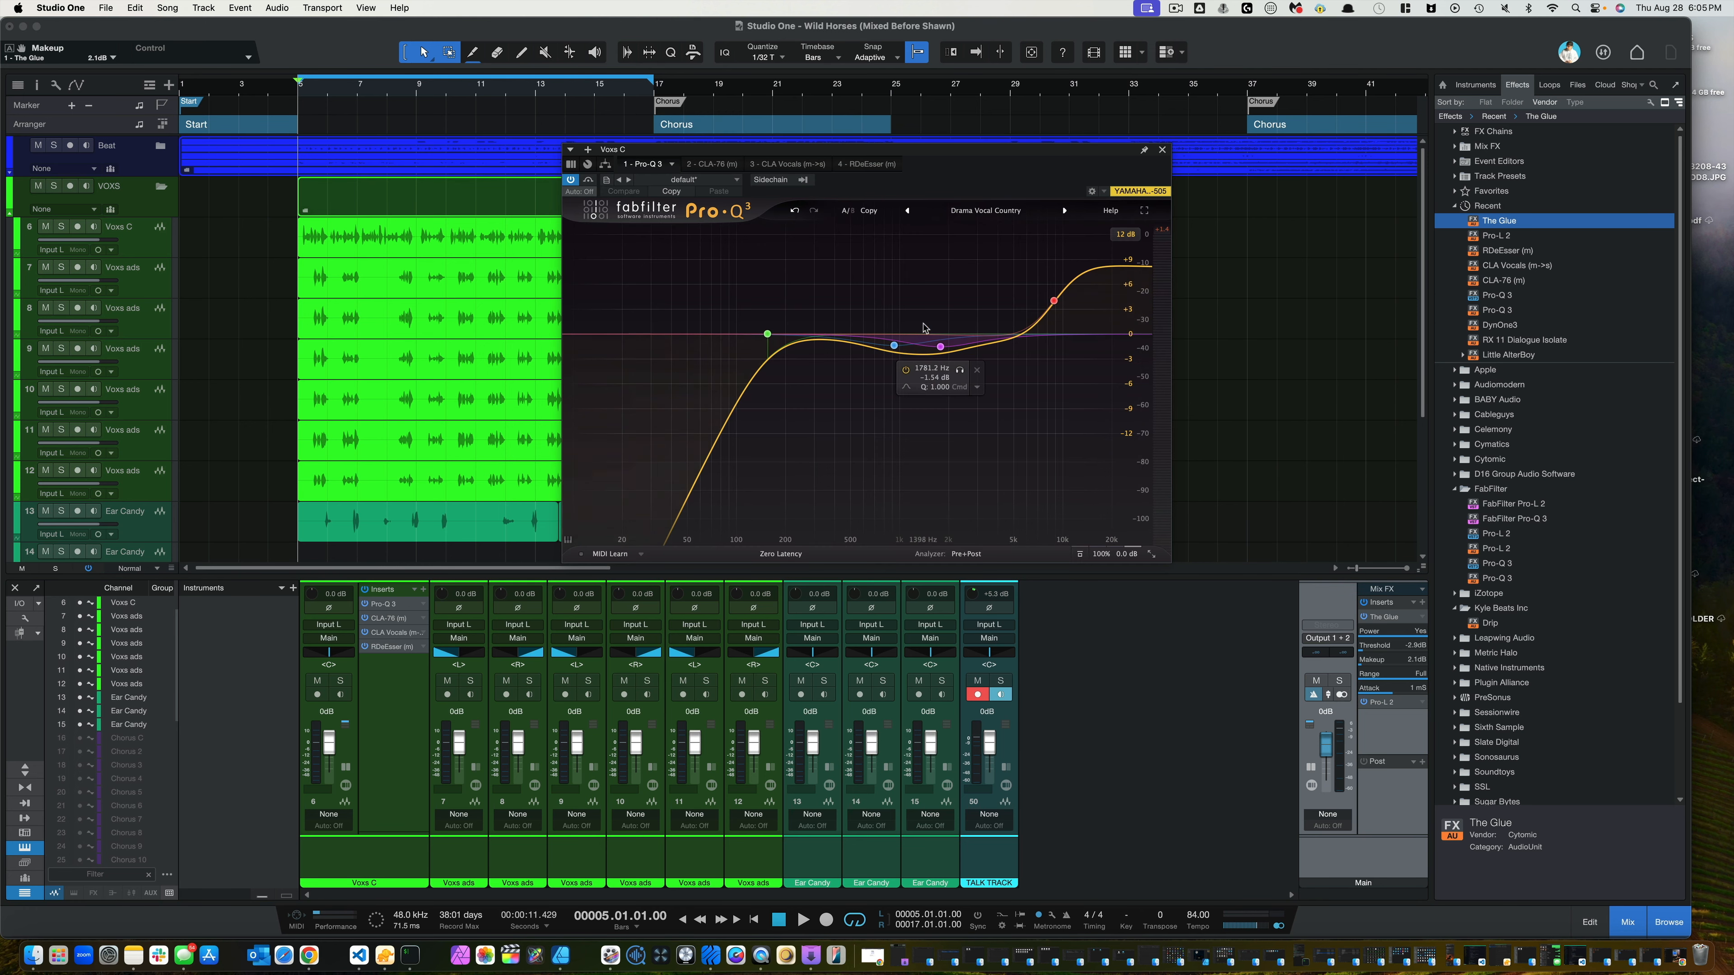
{"action": "left_click_drag", "start_coordinate": [992, 157], "coordinate": [1138, 296]}
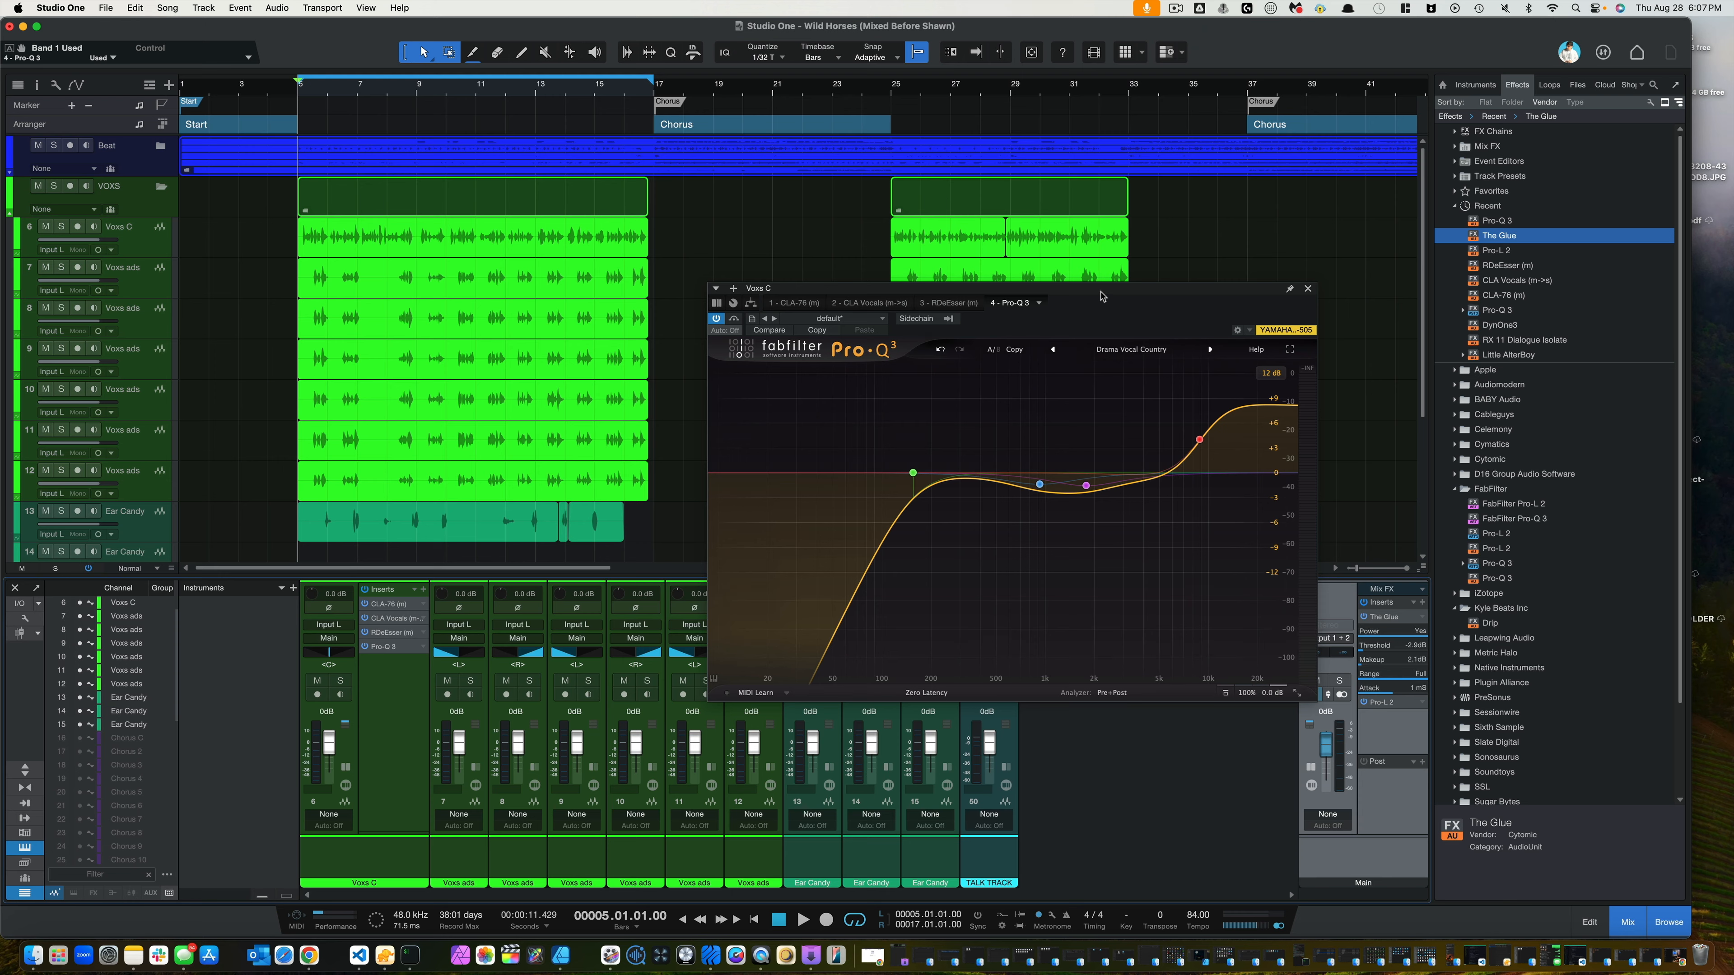
{"action": "left_click_drag", "start_coordinate": [1100, 296], "coordinate": [1133, 278]}
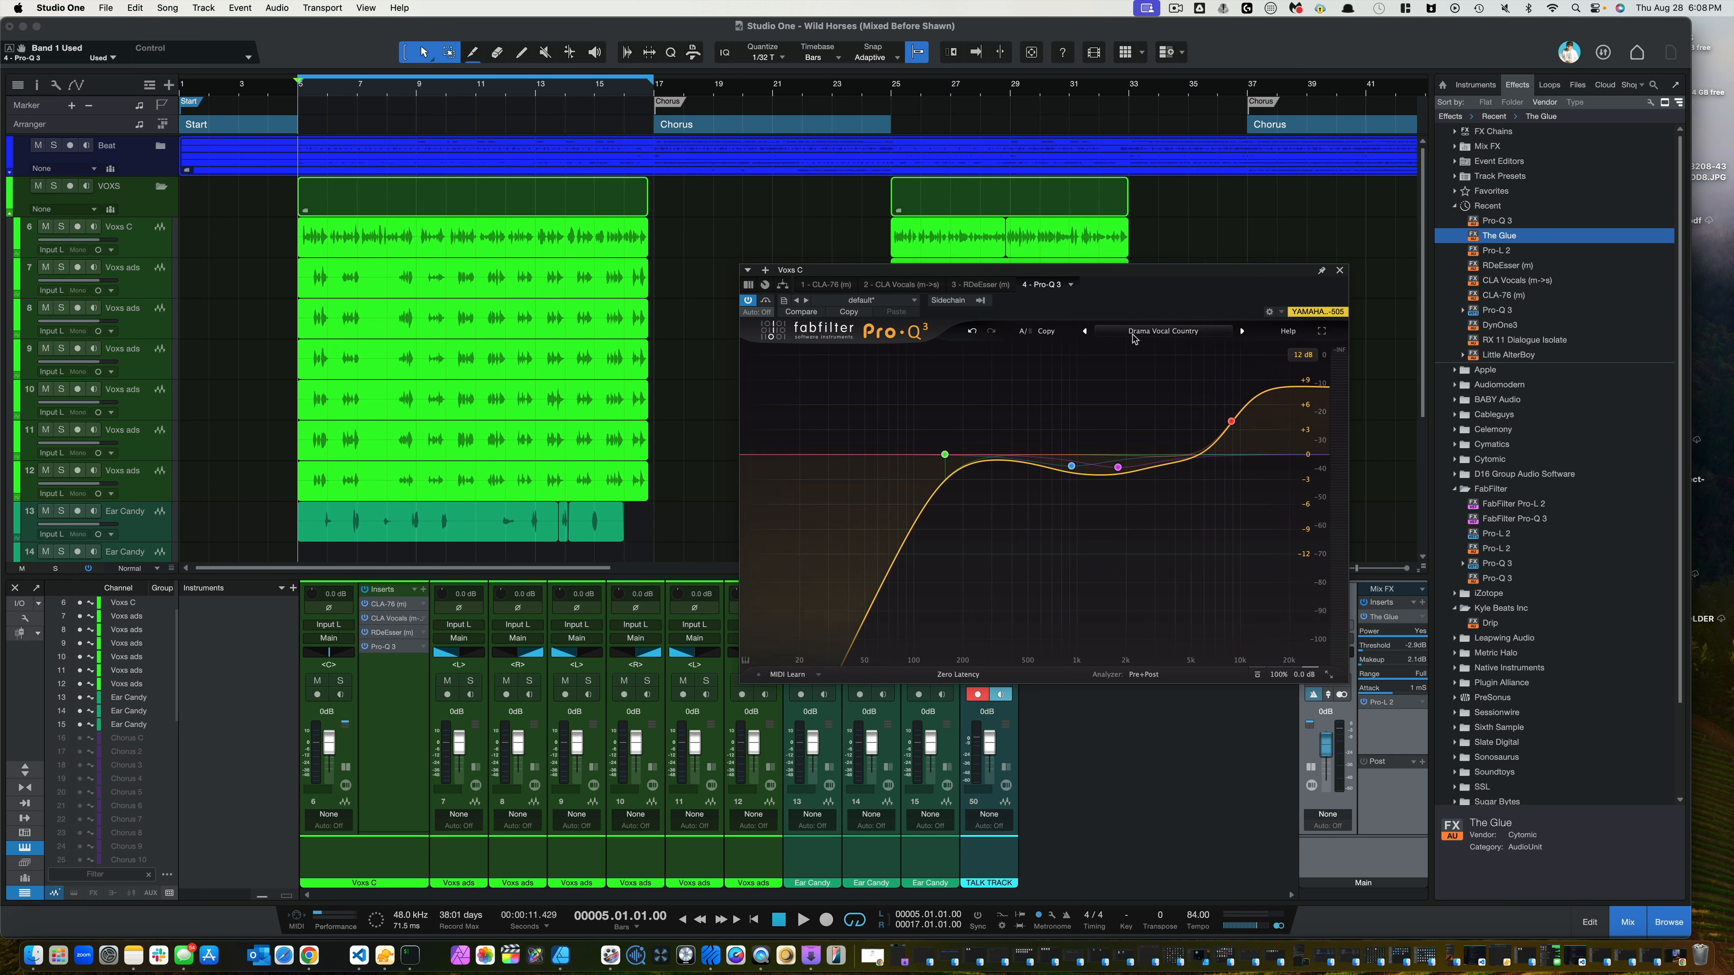
{"action": "left_click", "coordinate": [1182, 337]}
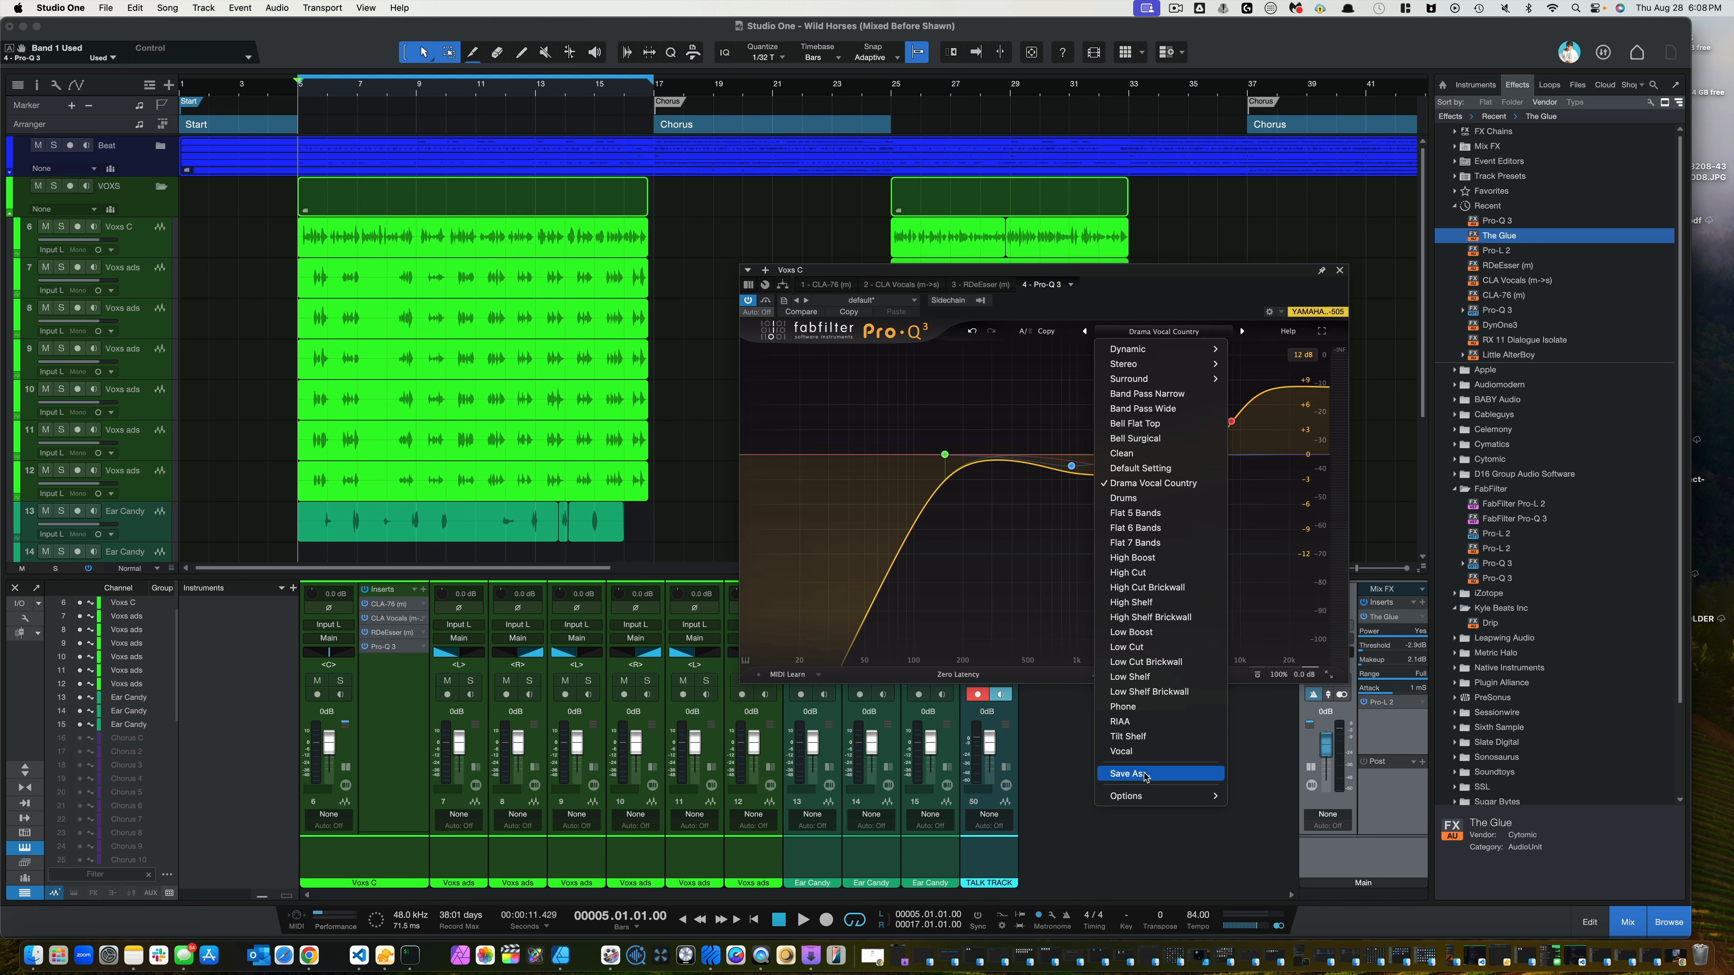
{"action": "left_click", "coordinate": [1057, 591]}
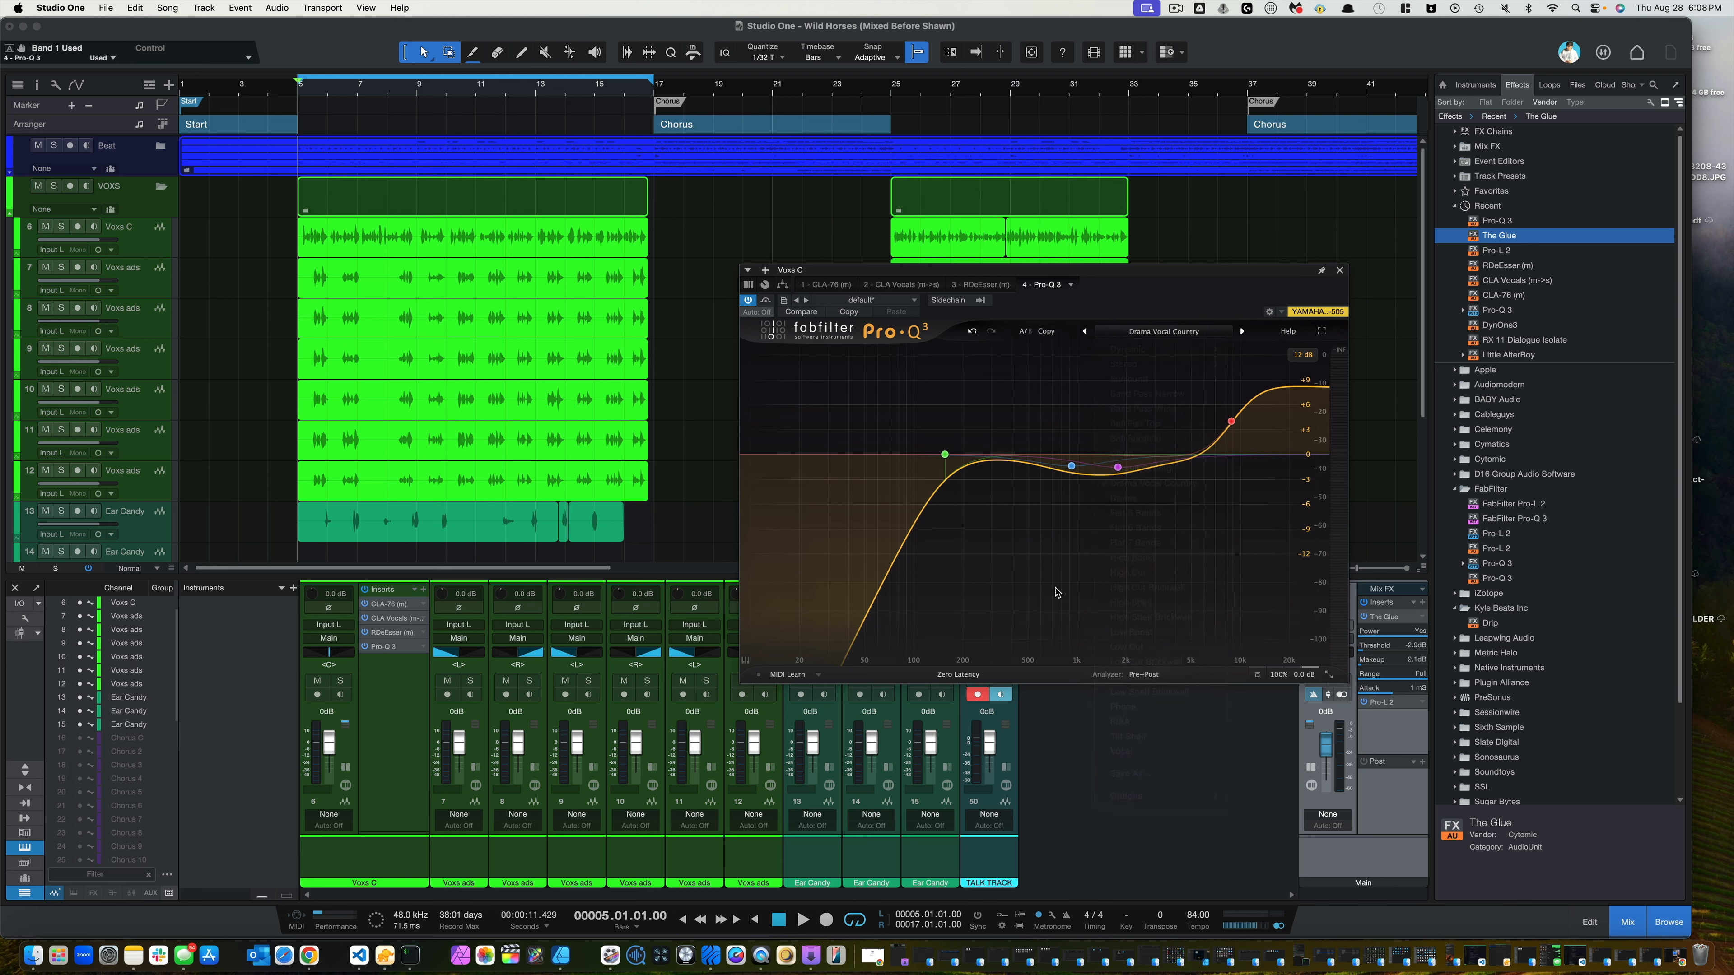
- Set the EQ's 927 Hz band to +2.70 dB and its 1792 Hz band to -5.57 dB, and save the preset as "drama new vocal"
{"action": "left_click_drag", "start_coordinate": [1071, 466], "coordinate": [1119, 504]}
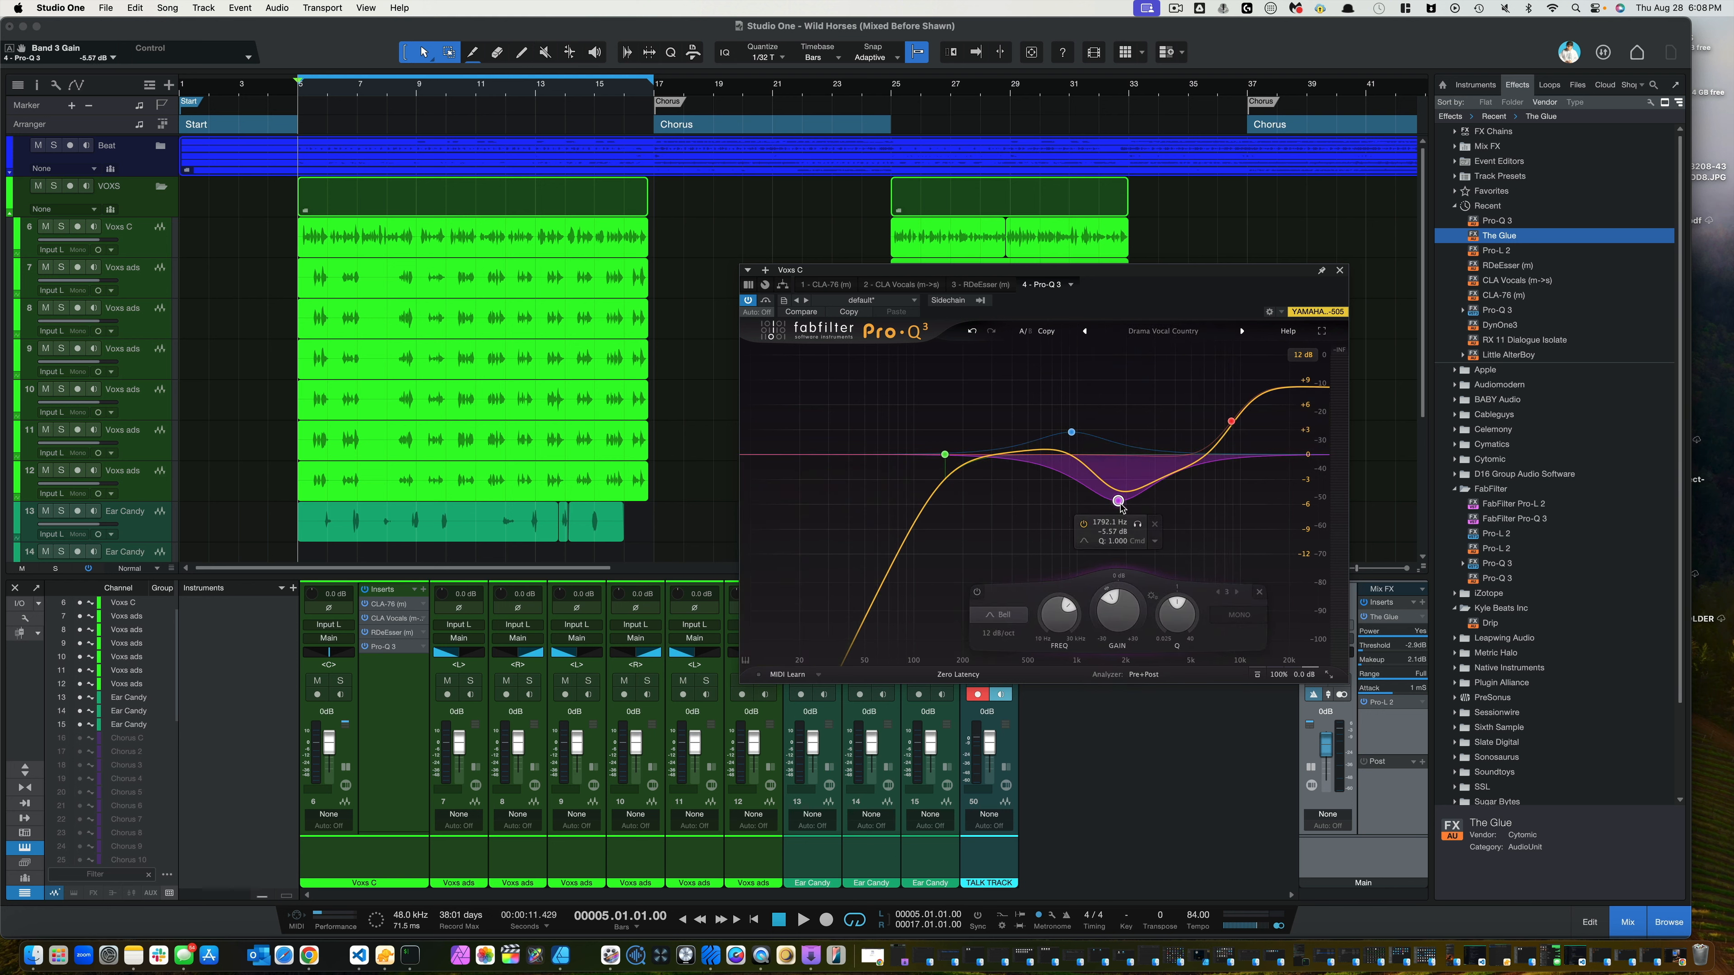
{"action": "left_click", "coordinate": [1158, 334]}
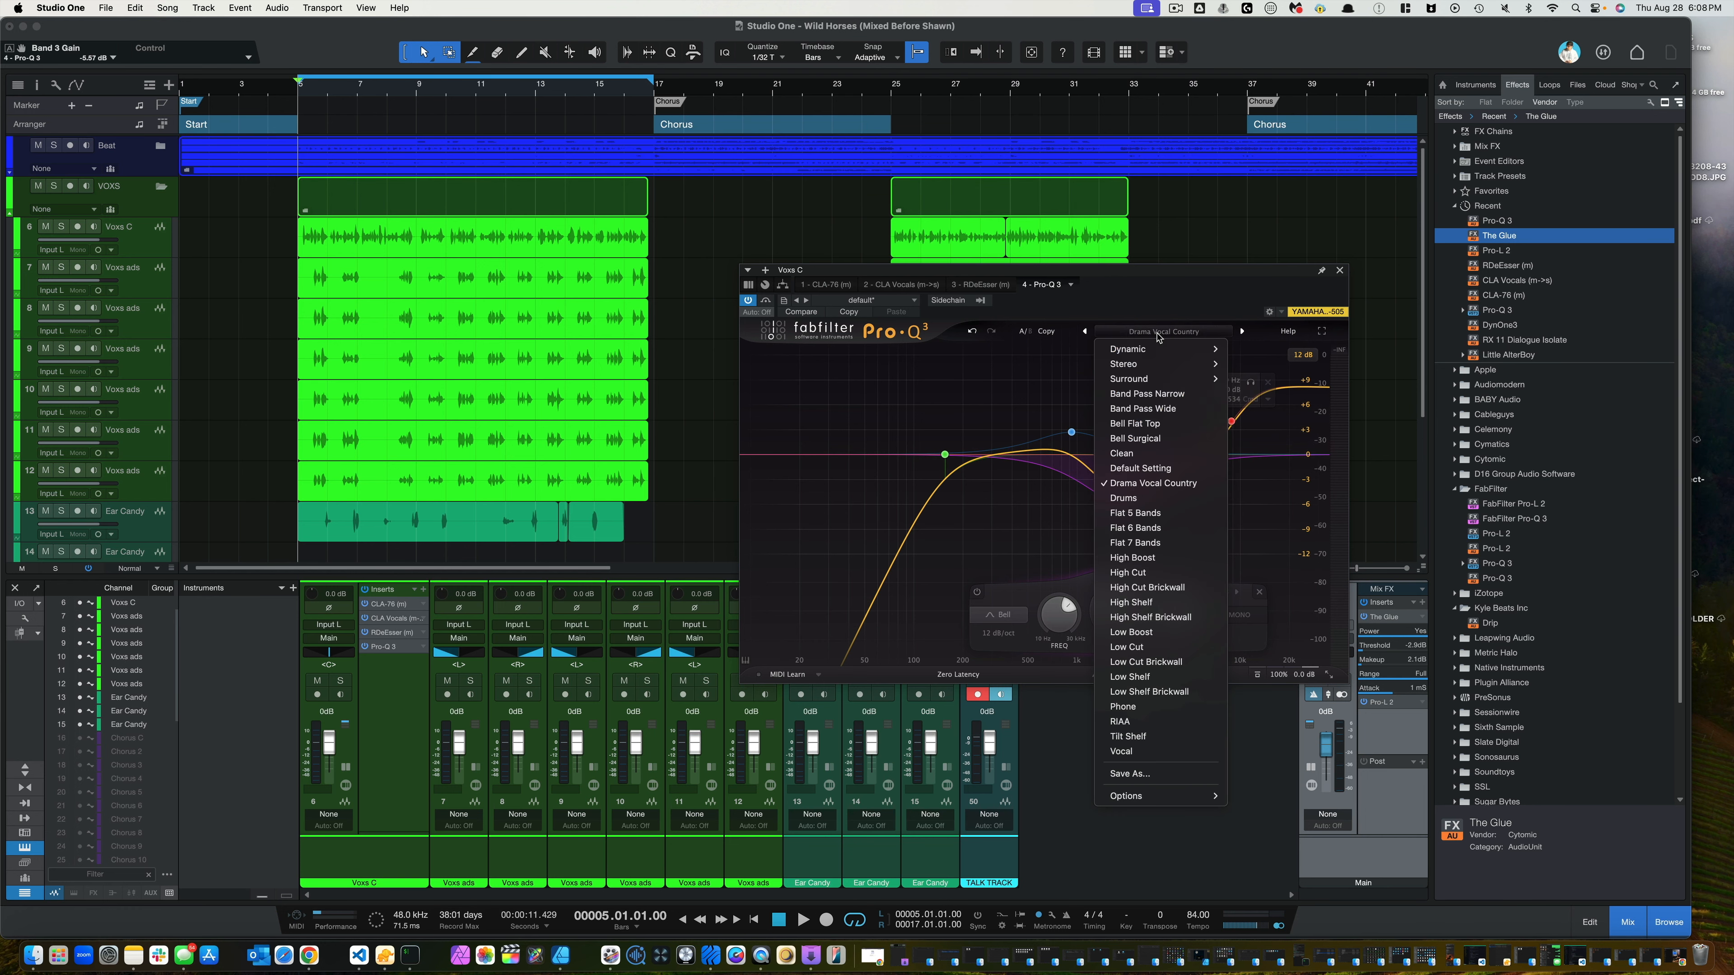
{"action": "left_click", "coordinate": [1127, 776]}
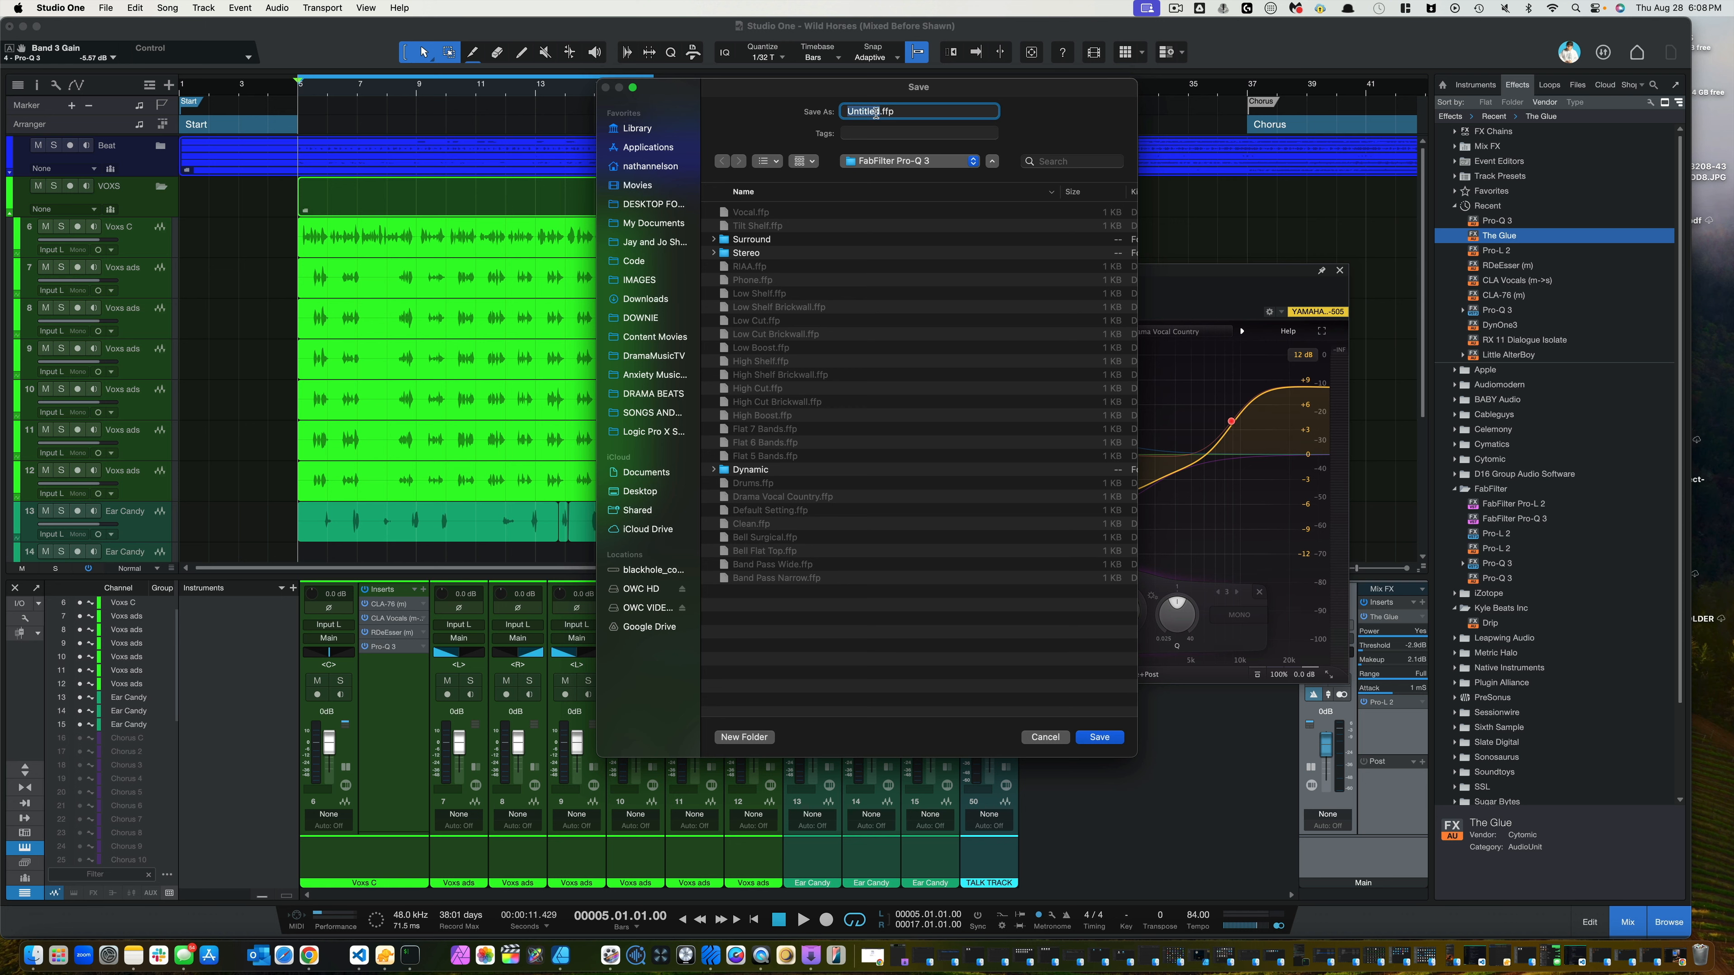
{"action": "type", "text": "dramaonew c"}
{"action": "key", "text": "BackSpace"}
{"action": "type", "text": "vocal"}
{"action": "left_click", "coordinate": [1099, 737]}
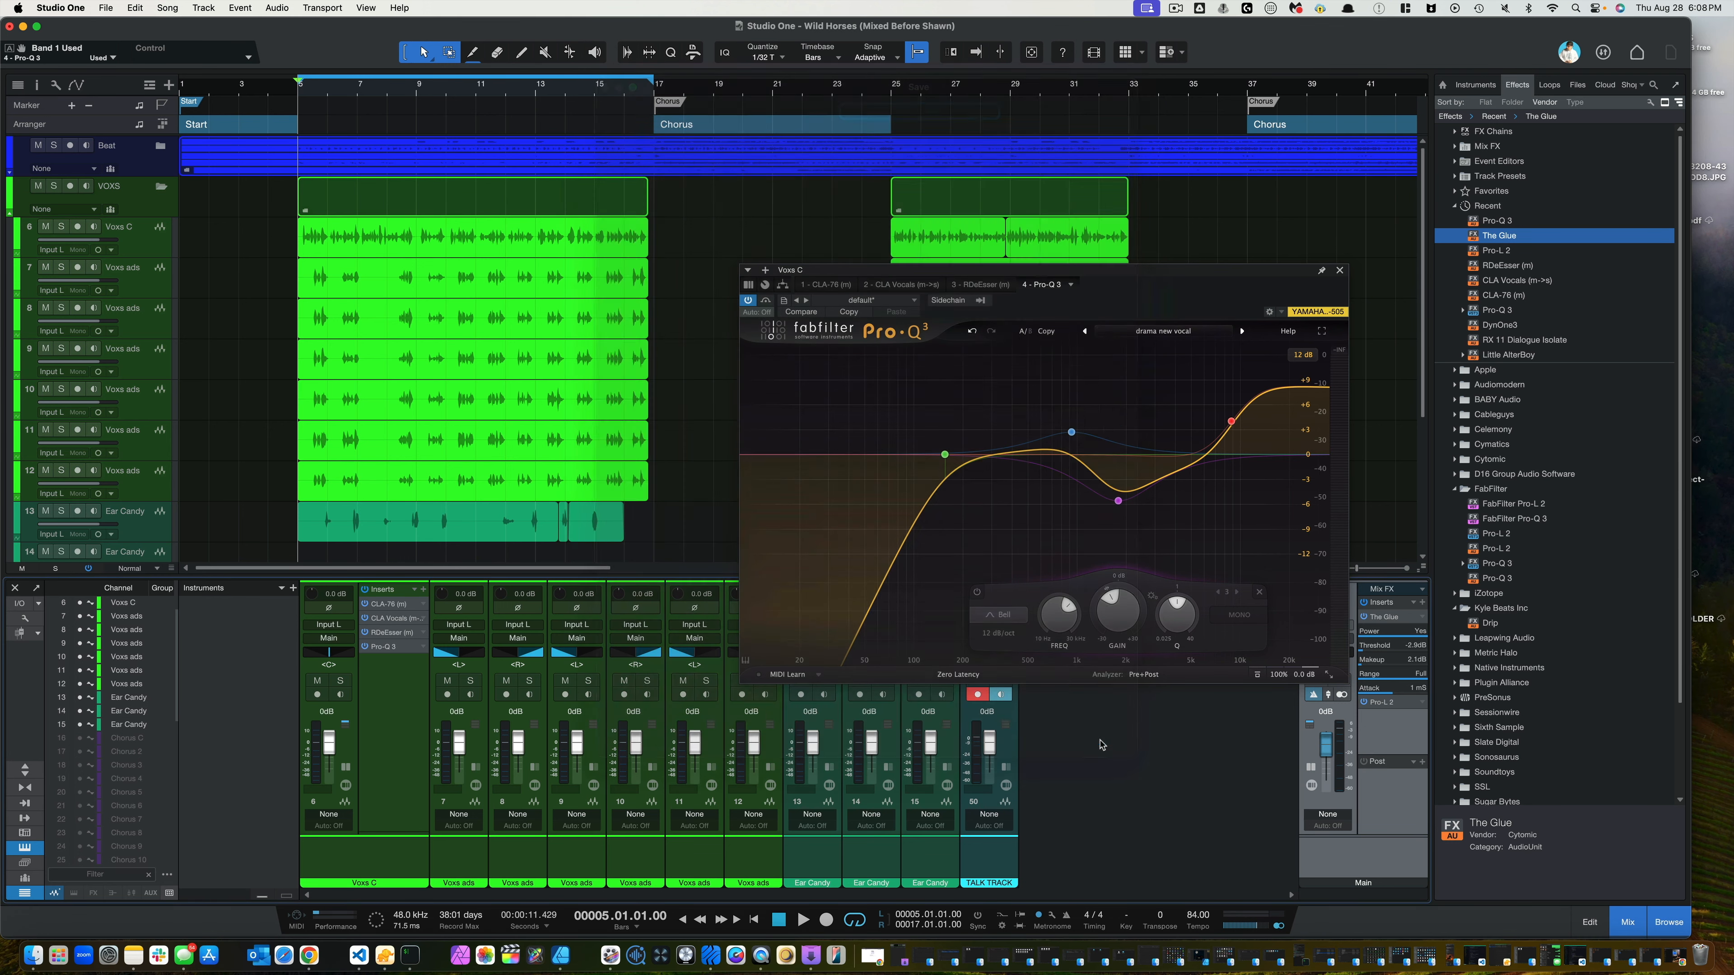
- Switch the EQ to the Drama Vocal Country preset and back to "drama new vocal" to compare the two curves
{"action": "left_click", "coordinate": [1138, 334]}
{"action": "left_click", "coordinate": [1167, 502]}
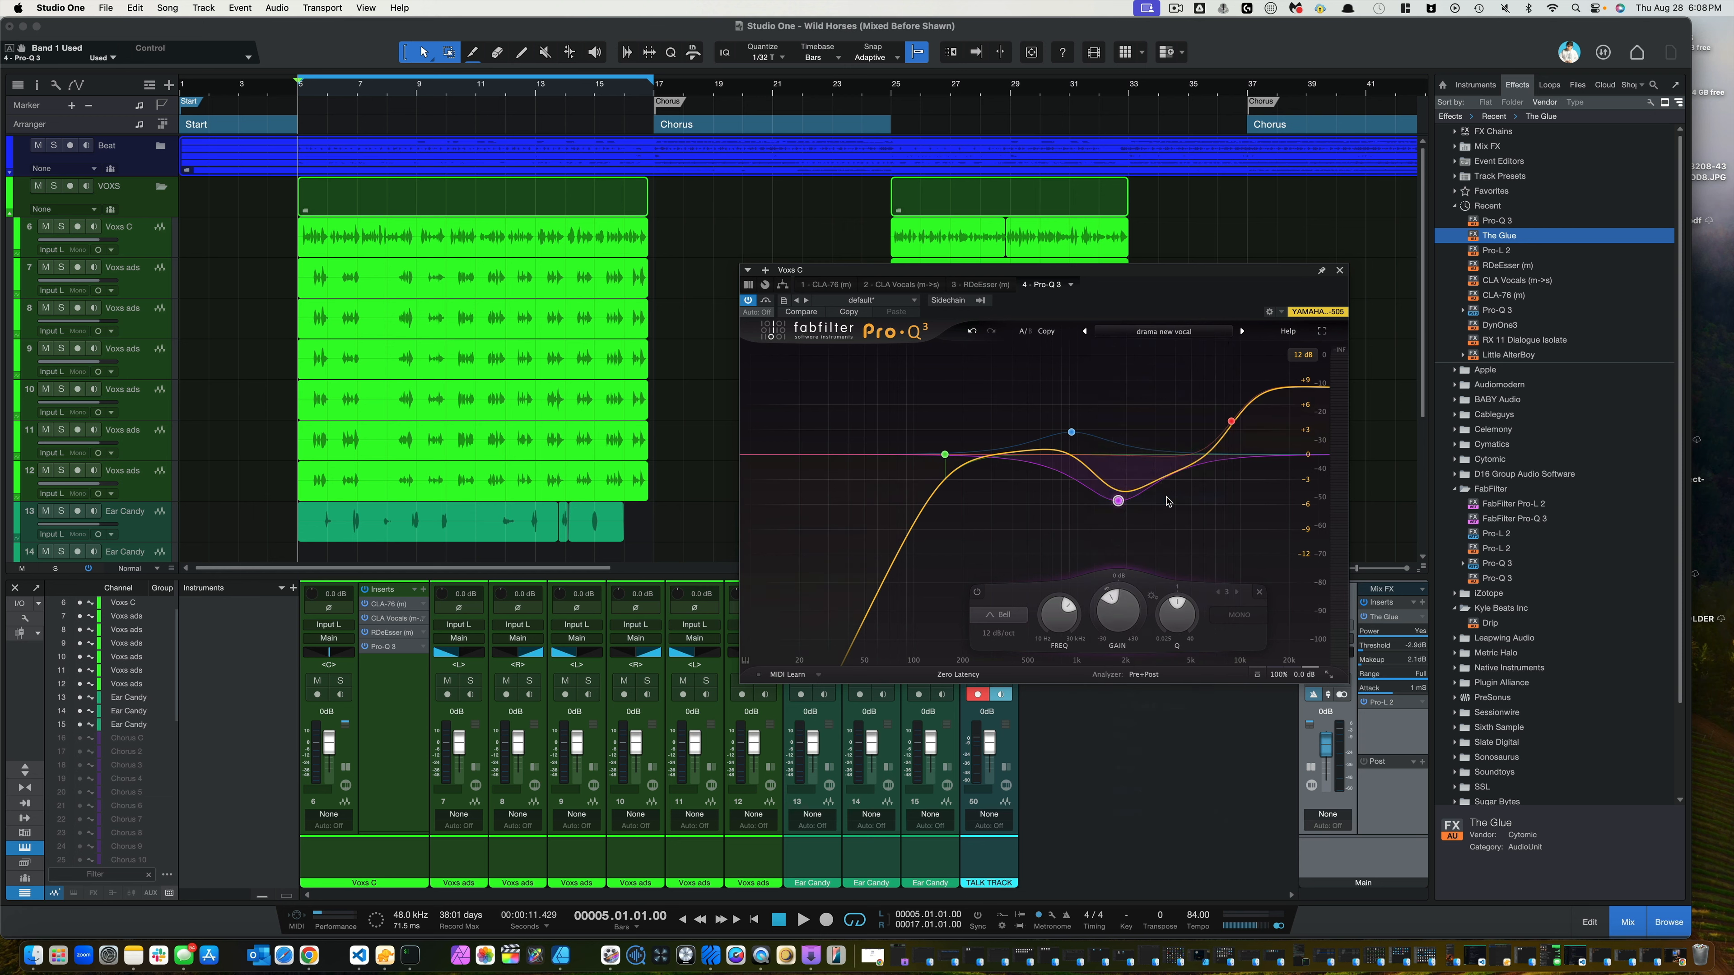
{"action": "left_click", "coordinate": [1157, 333]}
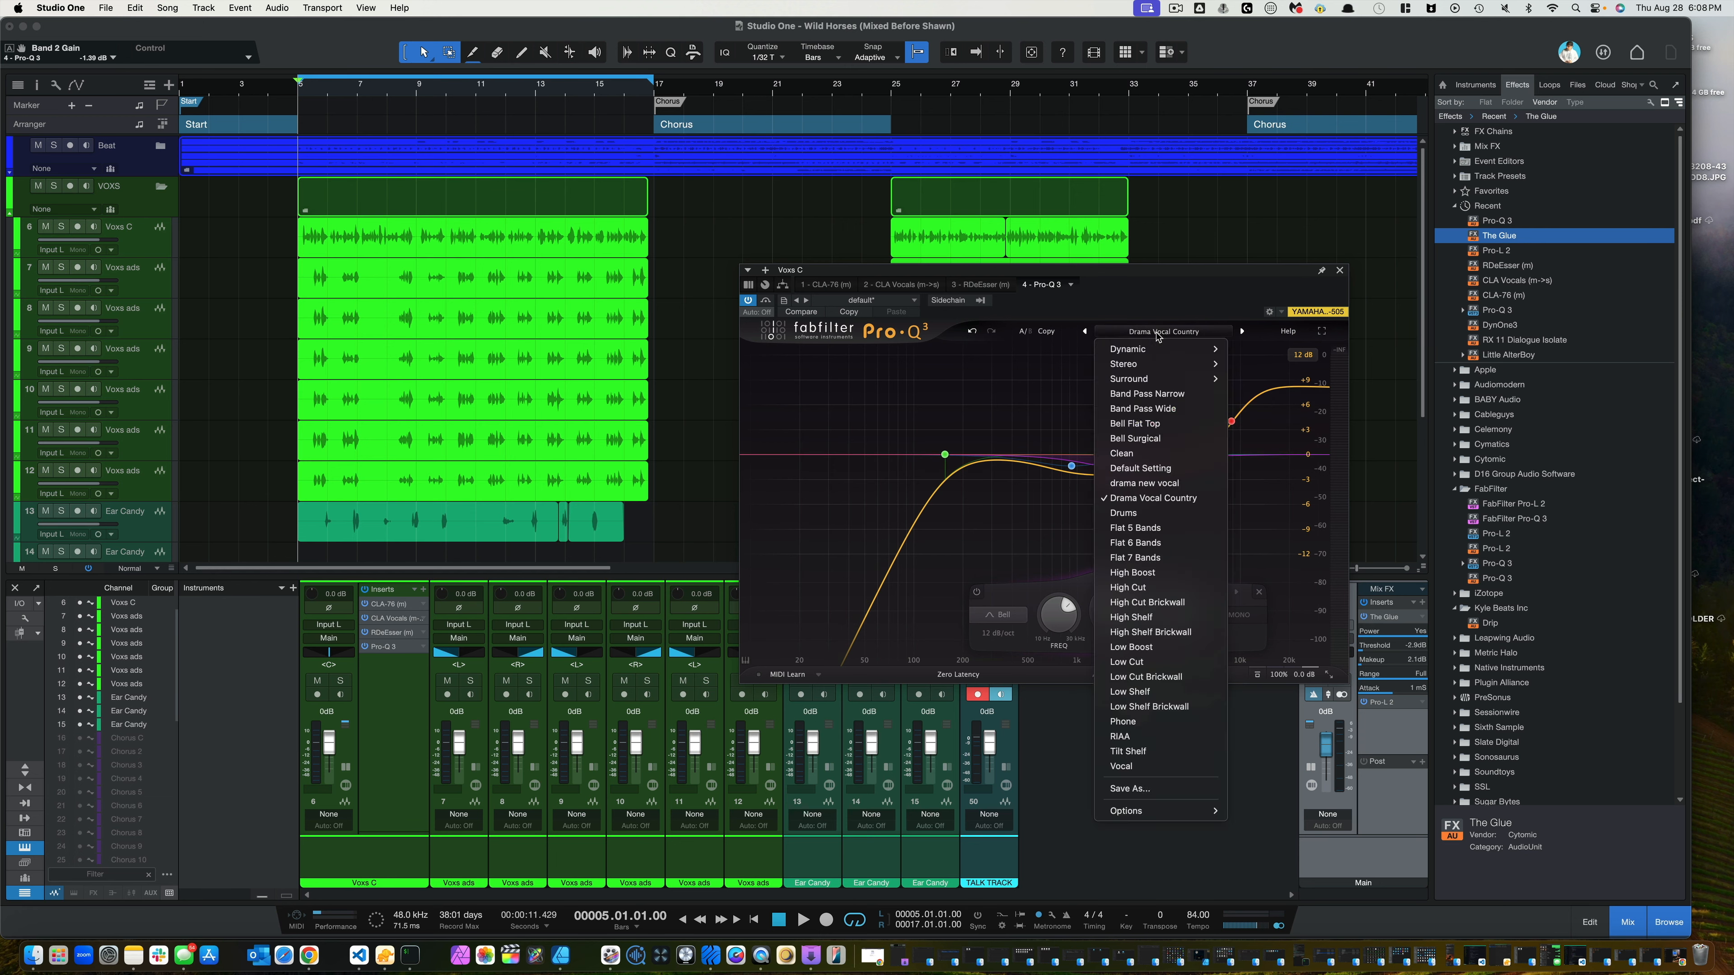
{"action": "left_click", "coordinate": [1144, 483]}
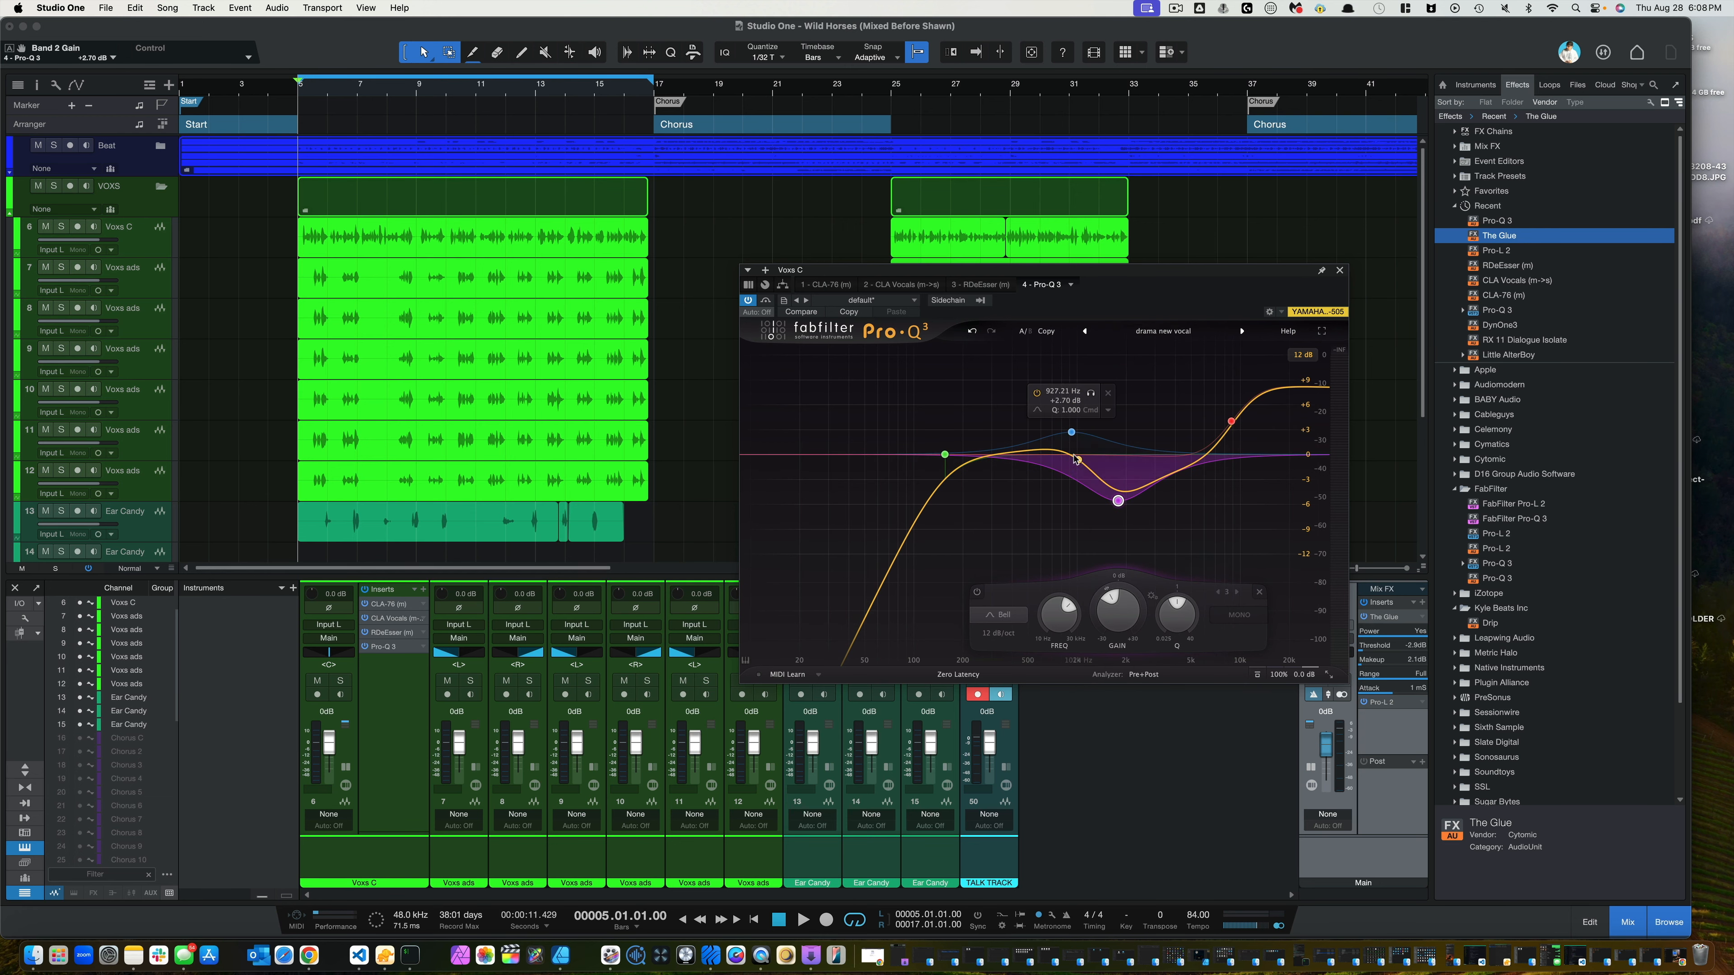
- Close the EQ window and remove the CLA-76 (m) compressor from the Voxs C inserts
{"action": "left_click", "coordinate": [1339, 272]}
{"action": "left_click", "coordinate": [423, 604]}
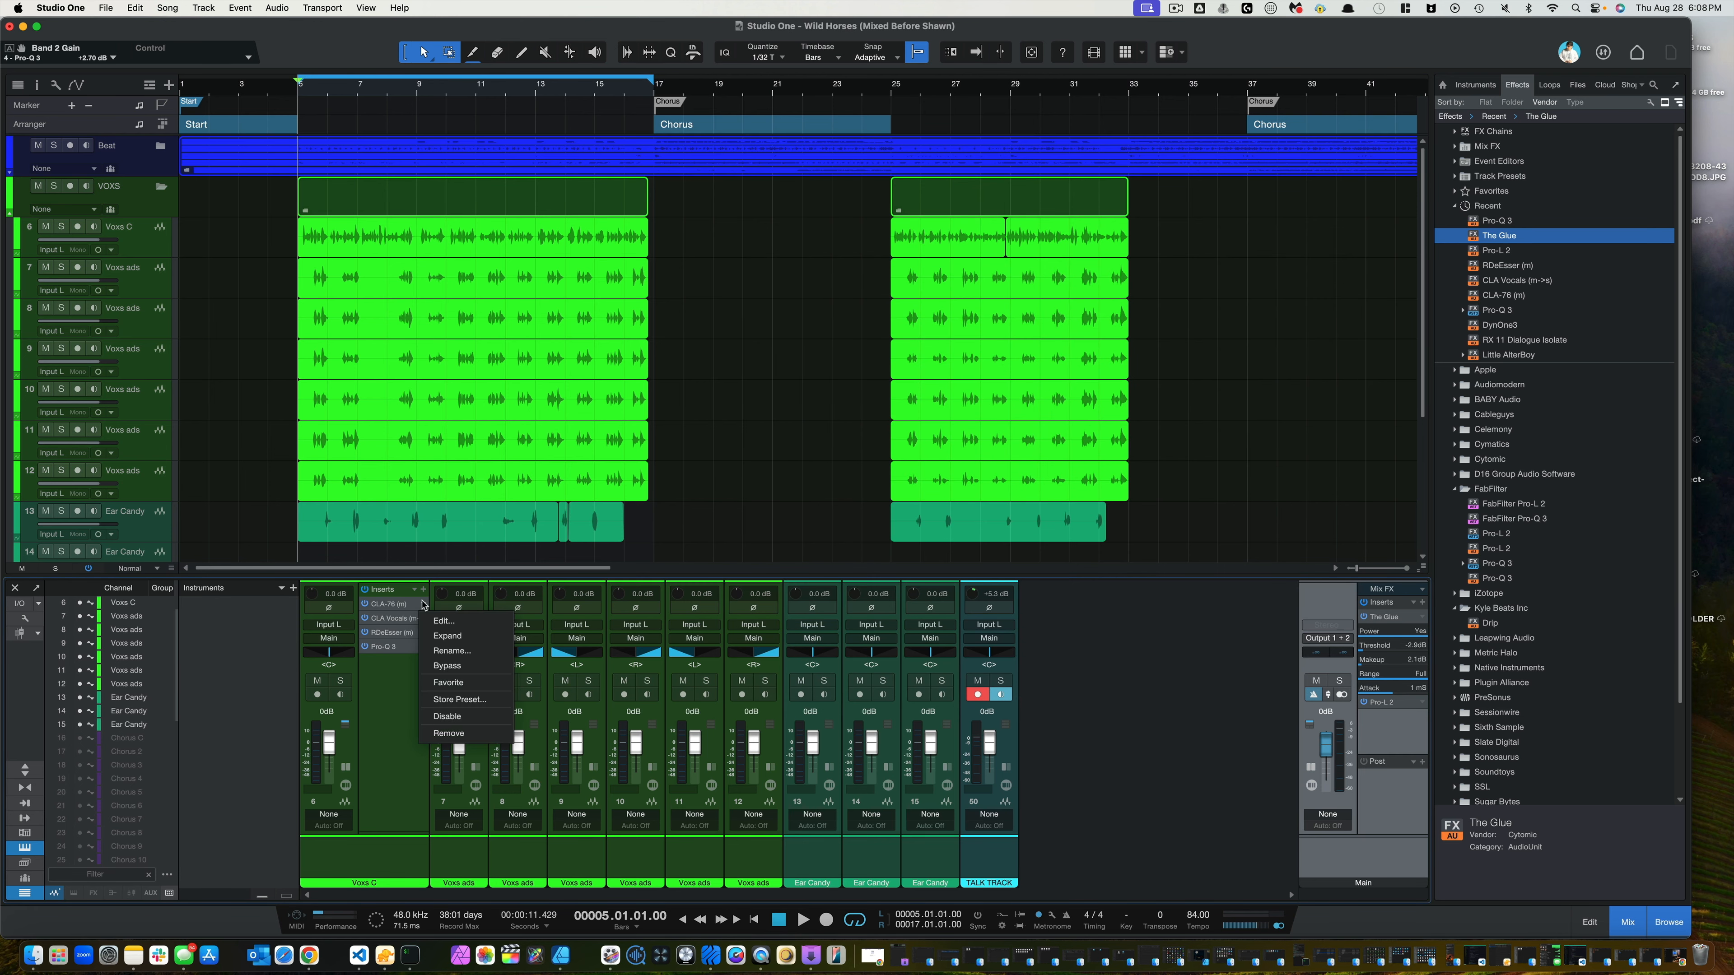
{"action": "left_click", "coordinate": [449, 733]}
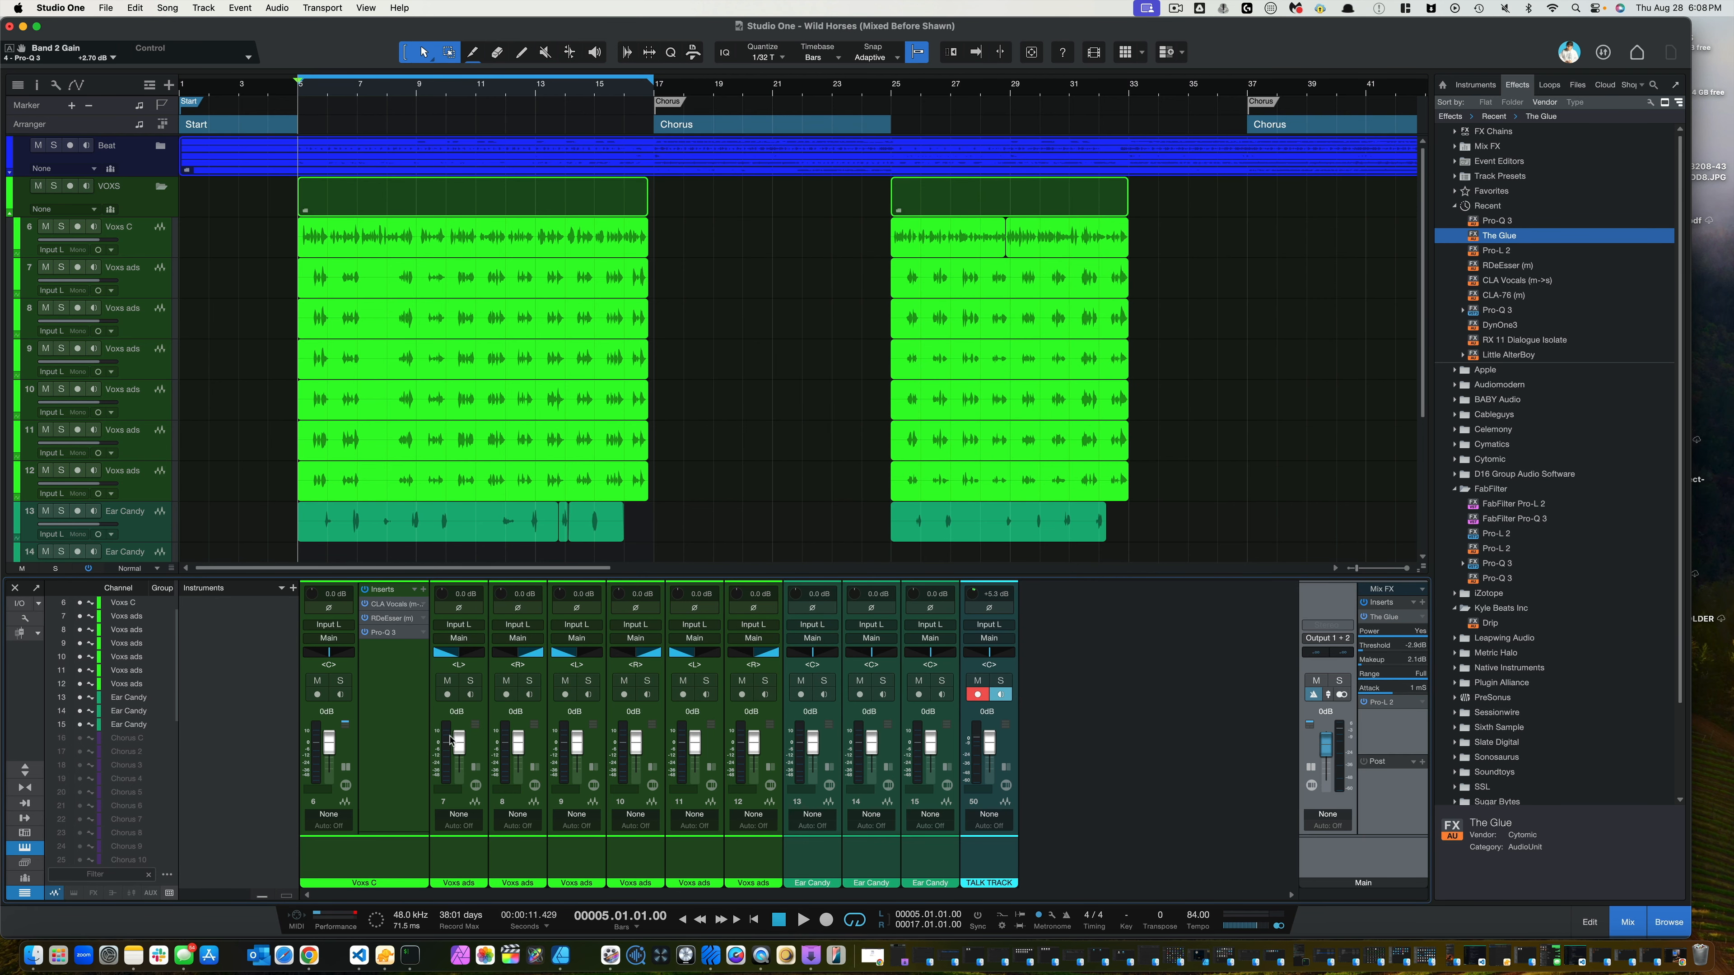
- Add a second Pro-Q 3 to the Voxs C inserts, recall "drama new vocal", and switch it to the Drama Vocal Country preset
{"action": "left_click", "coordinate": [423, 589]}
{"action": "left_click", "coordinate": [523, 378]}
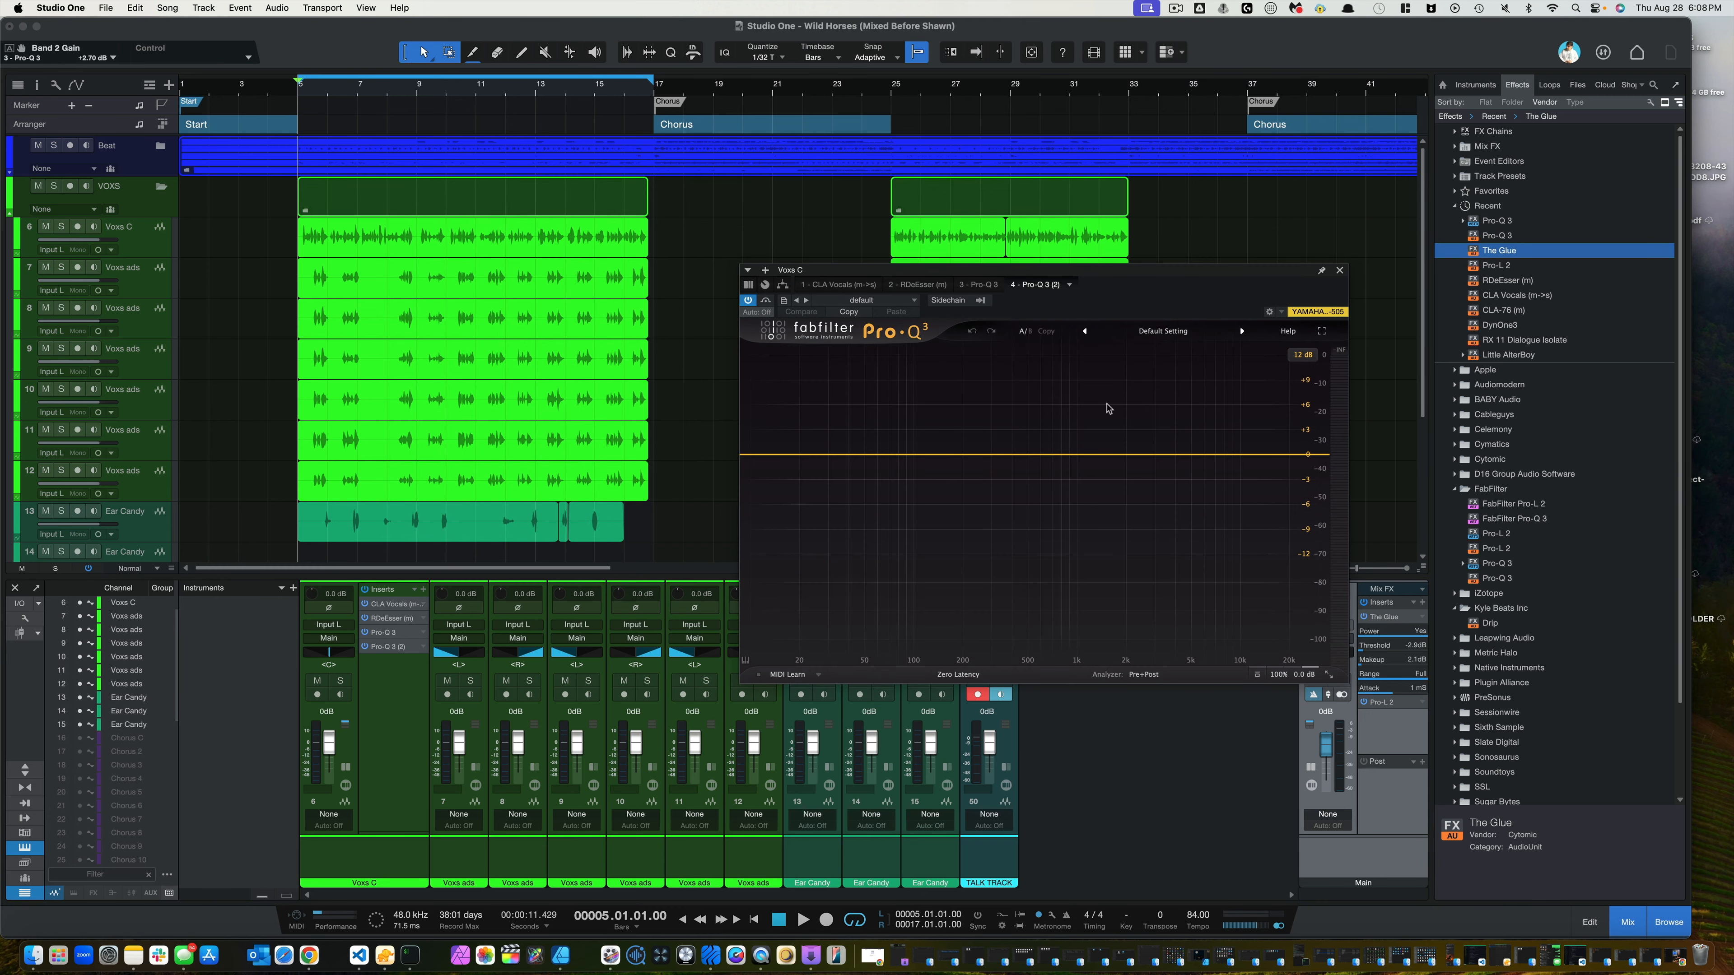
{"action": "left_click", "coordinate": [1161, 335]}
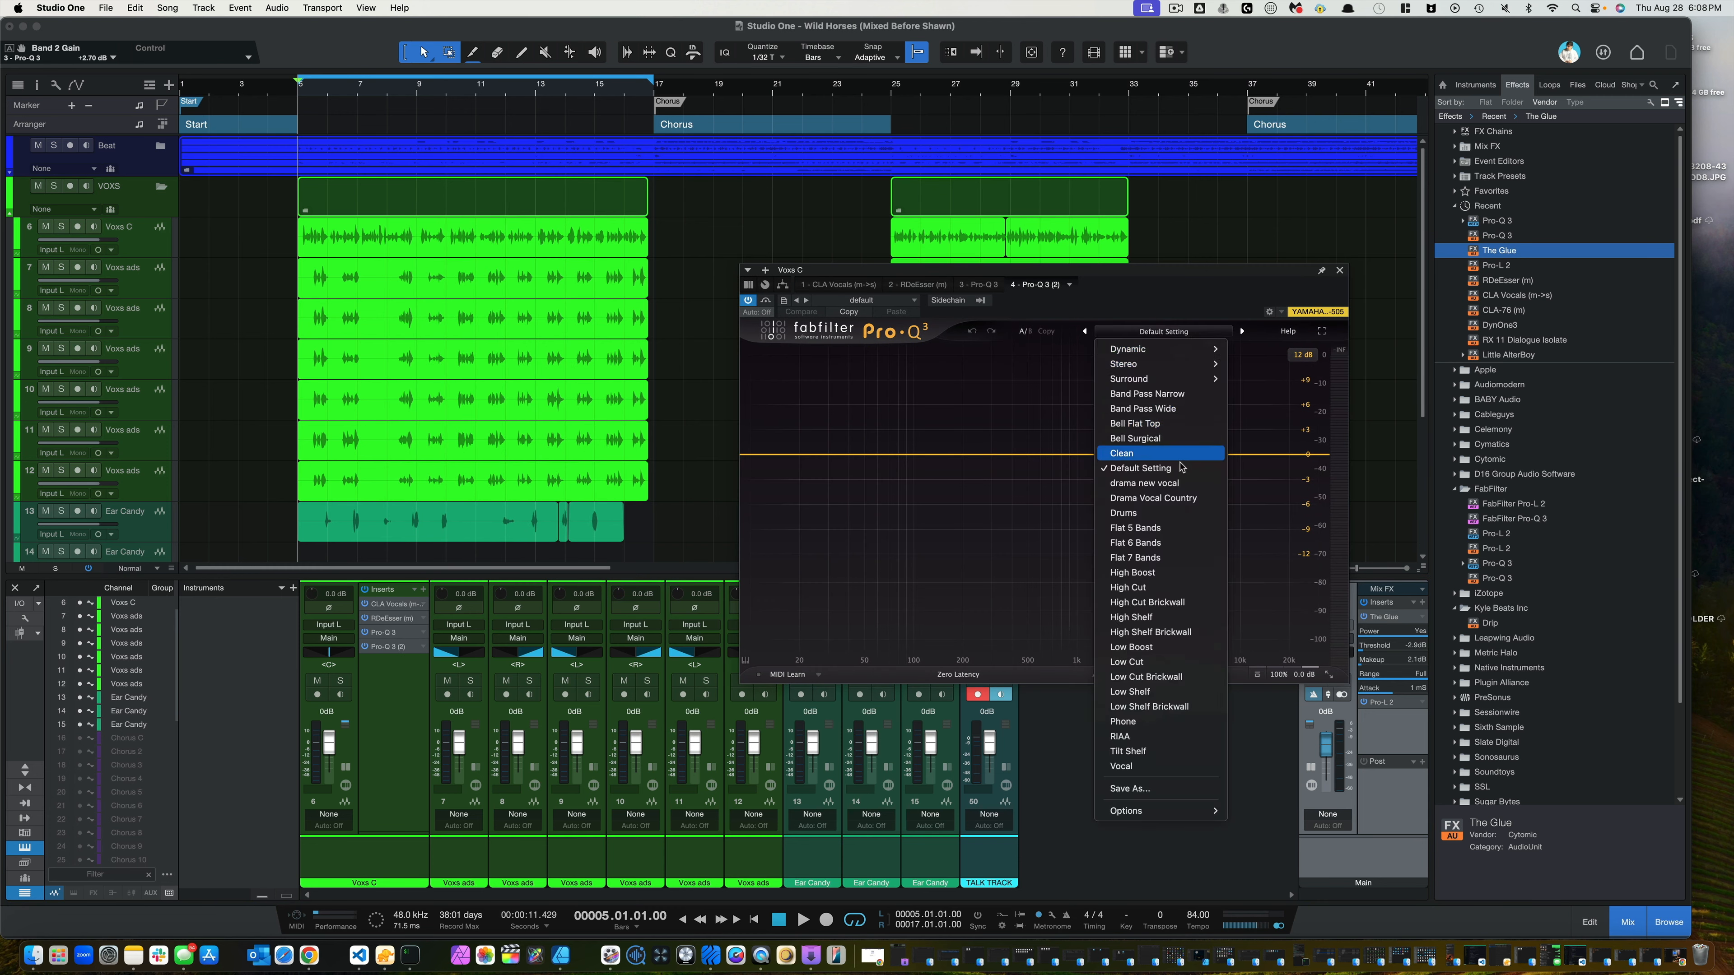
{"action": "left_click", "coordinate": [1144, 483]}
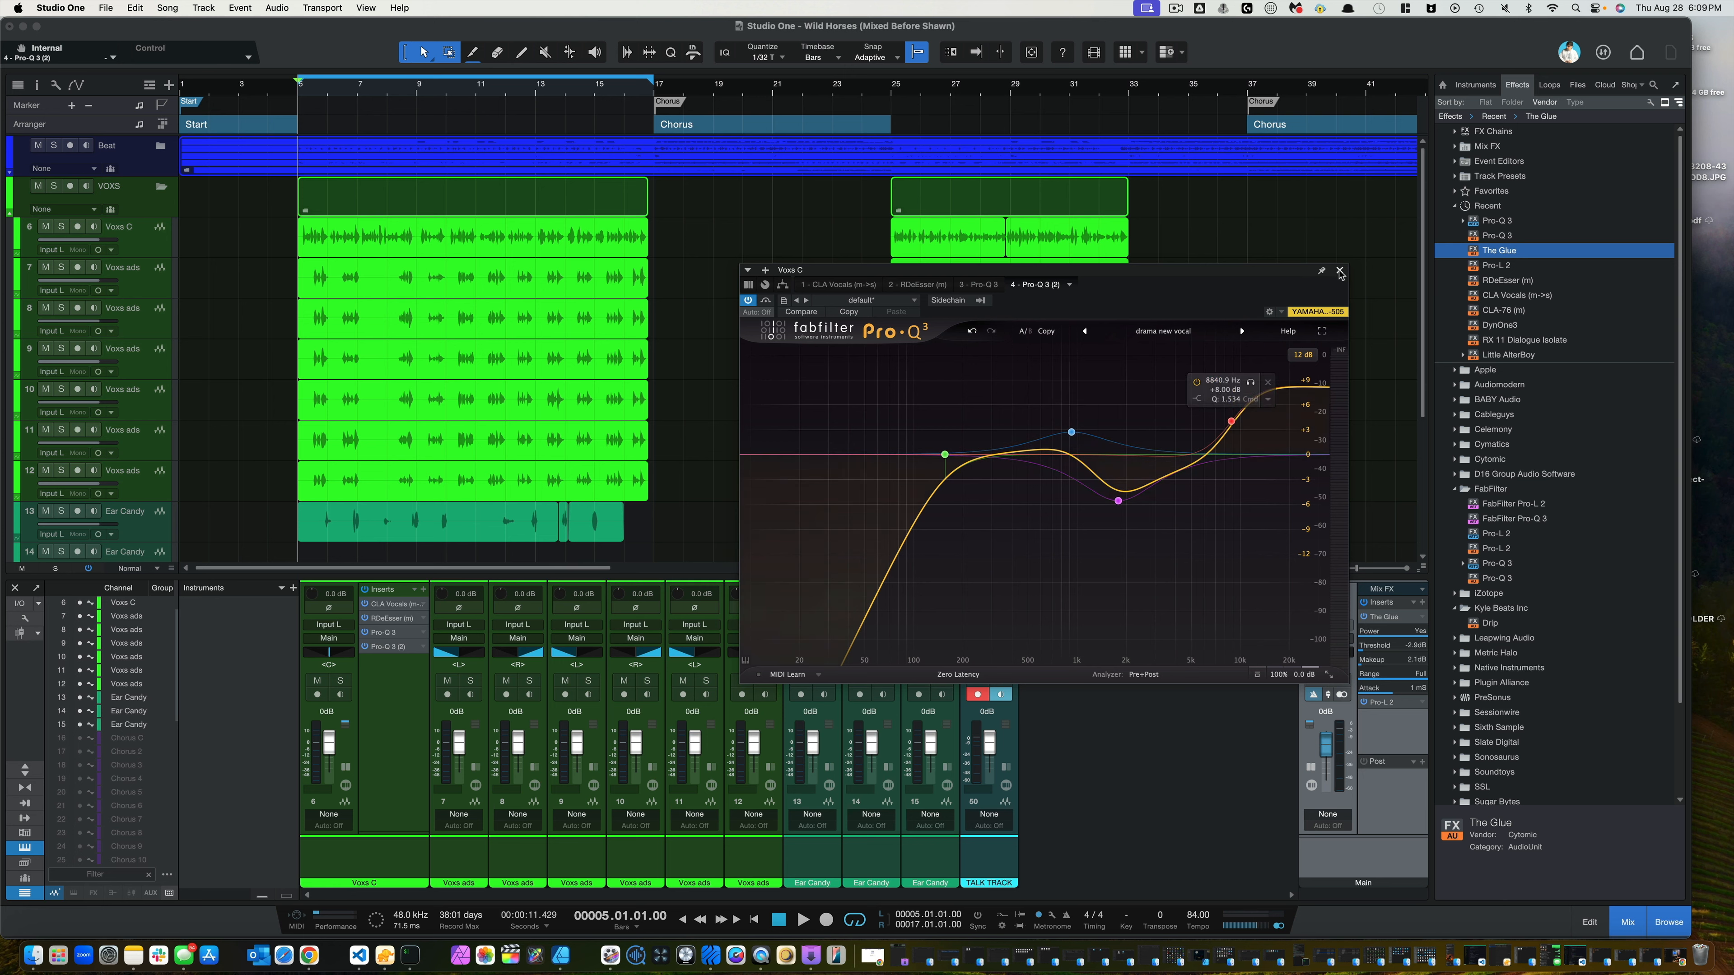
{"action": "left_click", "coordinate": [1163, 332]}
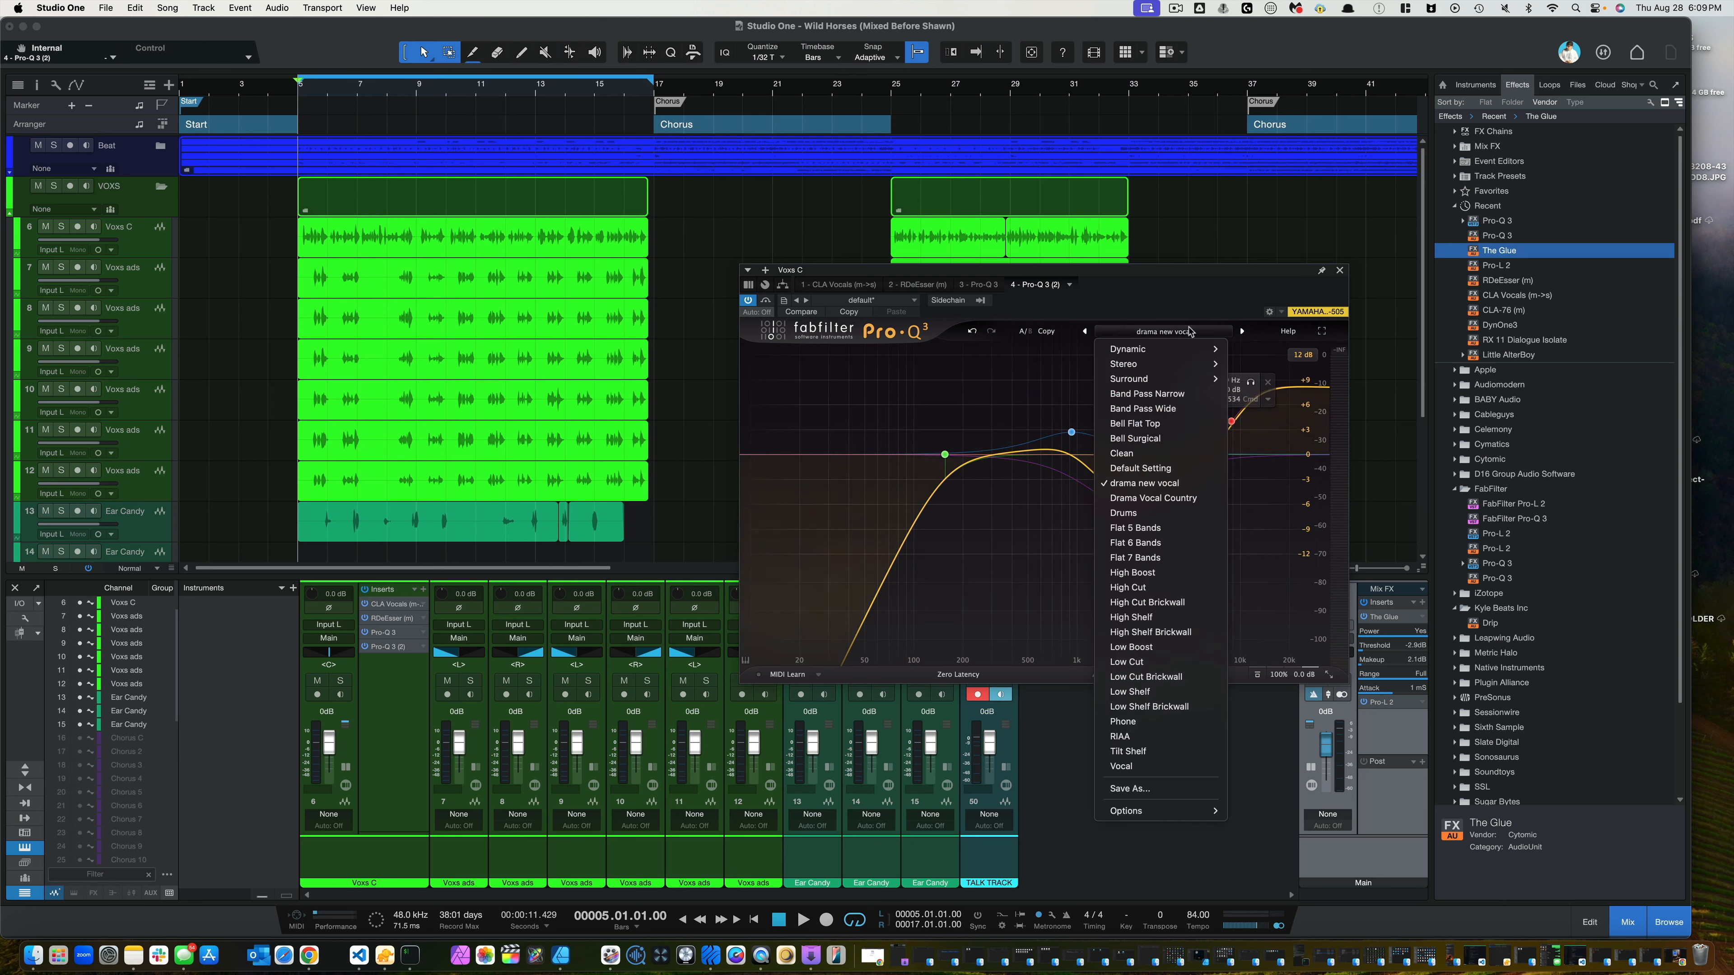
{"action": "left_click", "coordinate": [1154, 498]}
{"action": "left_click", "coordinate": [1339, 270]}
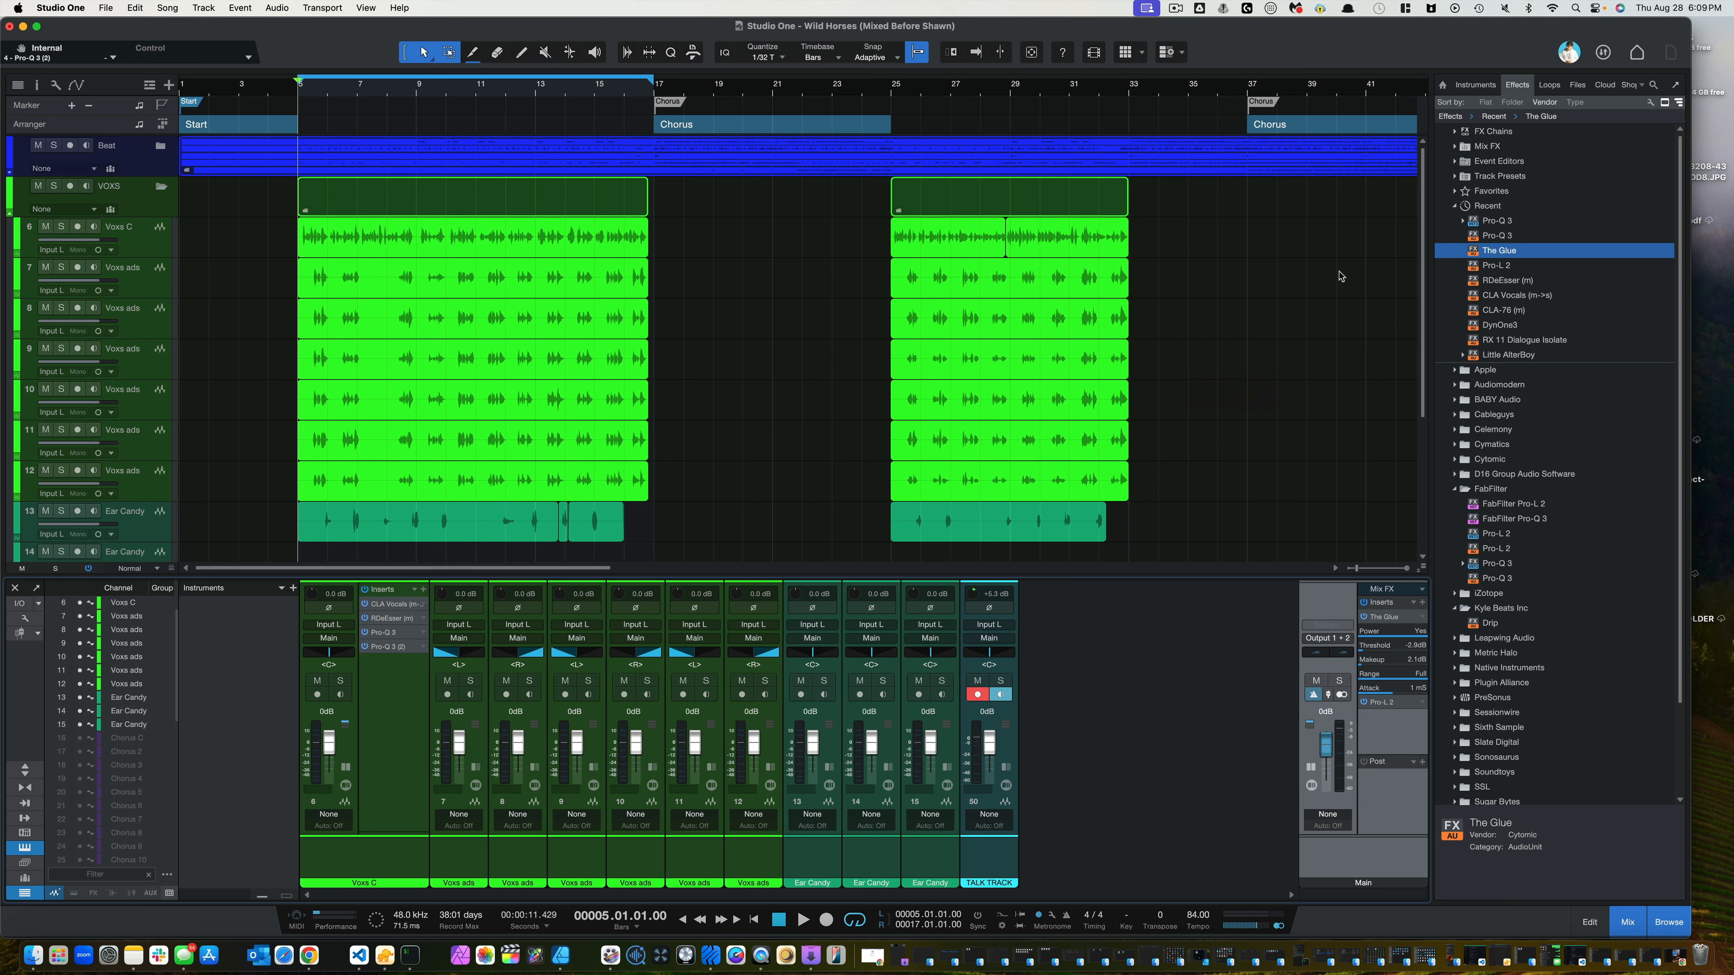
- Move the RDeEsser (m) to the end of the Voxs C insert chain, below both Pro-Q 3 equalizers
{"action": "left_click", "coordinate": [389, 619]}
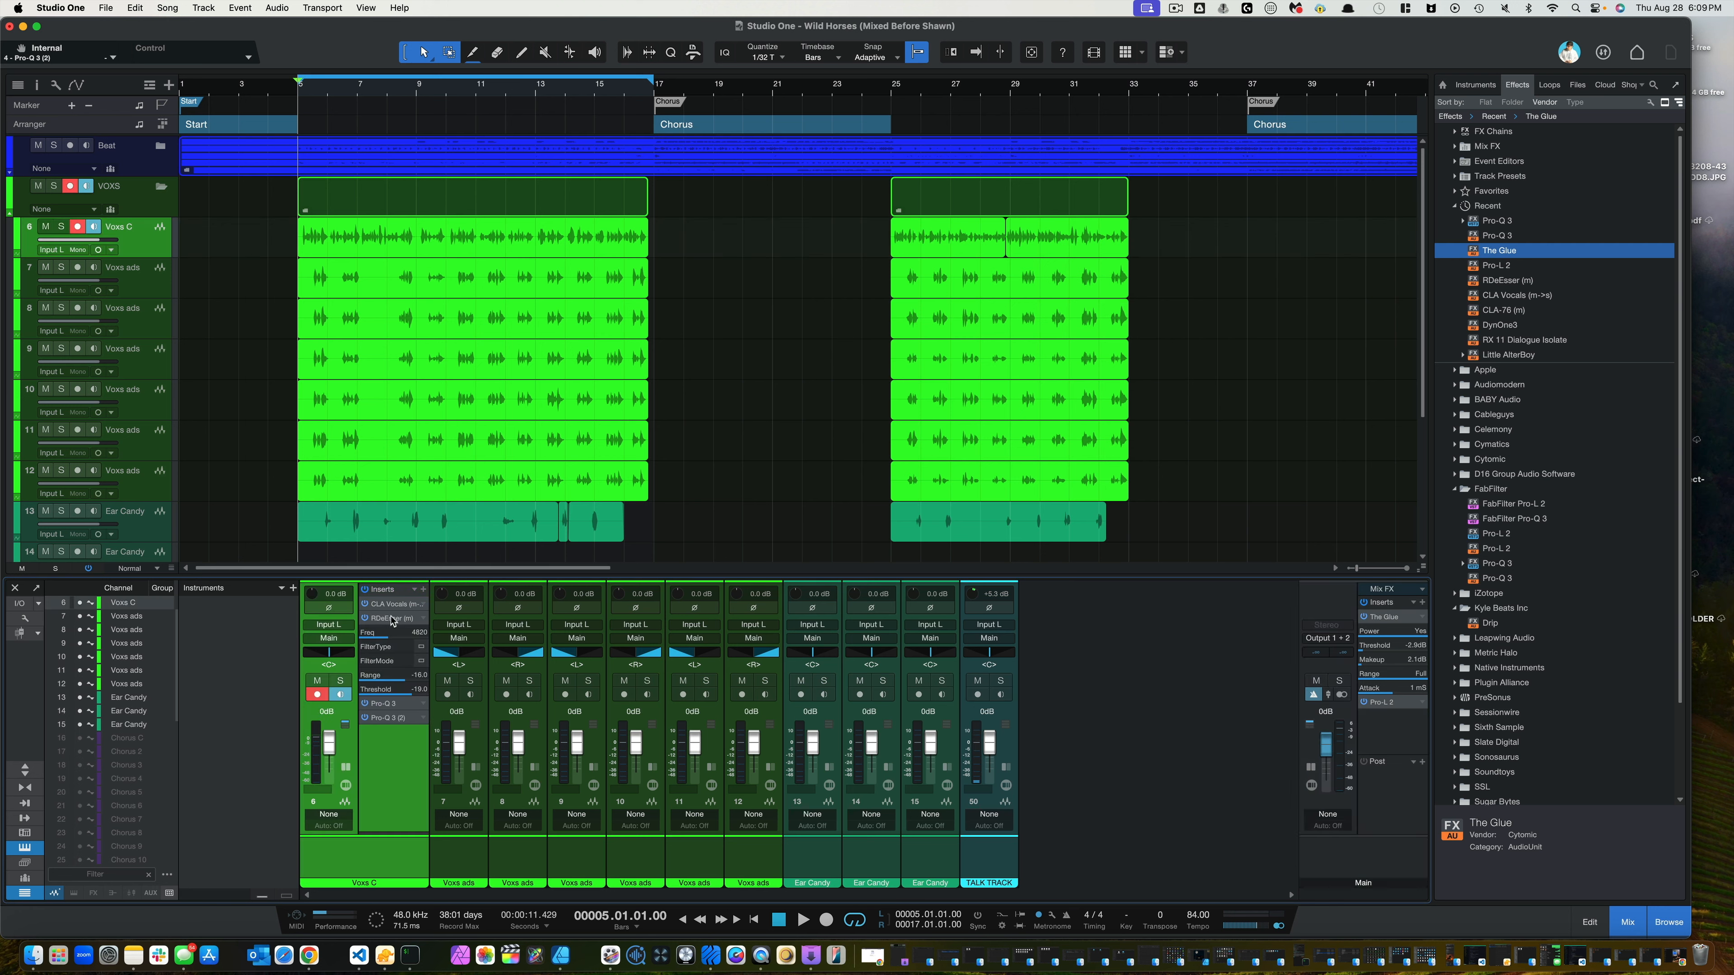
{"action": "left_click", "coordinate": [391, 618]}
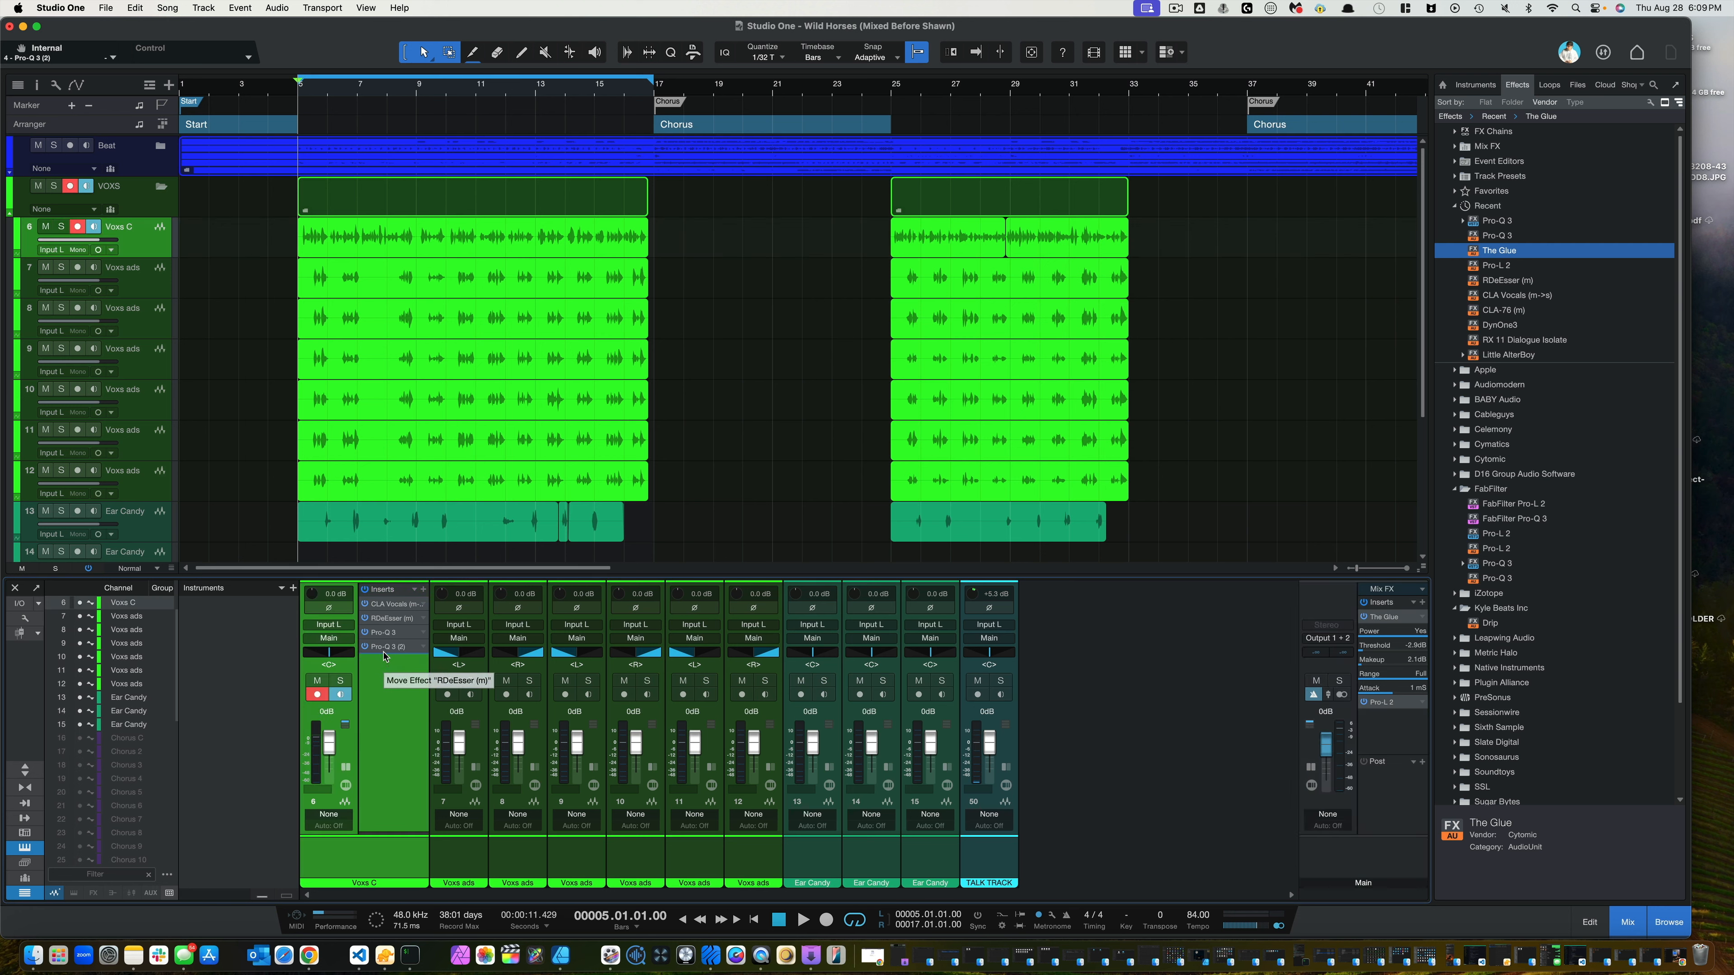
{"action": "left_click_drag", "start_coordinate": [384, 655], "coordinate": [384, 655]}
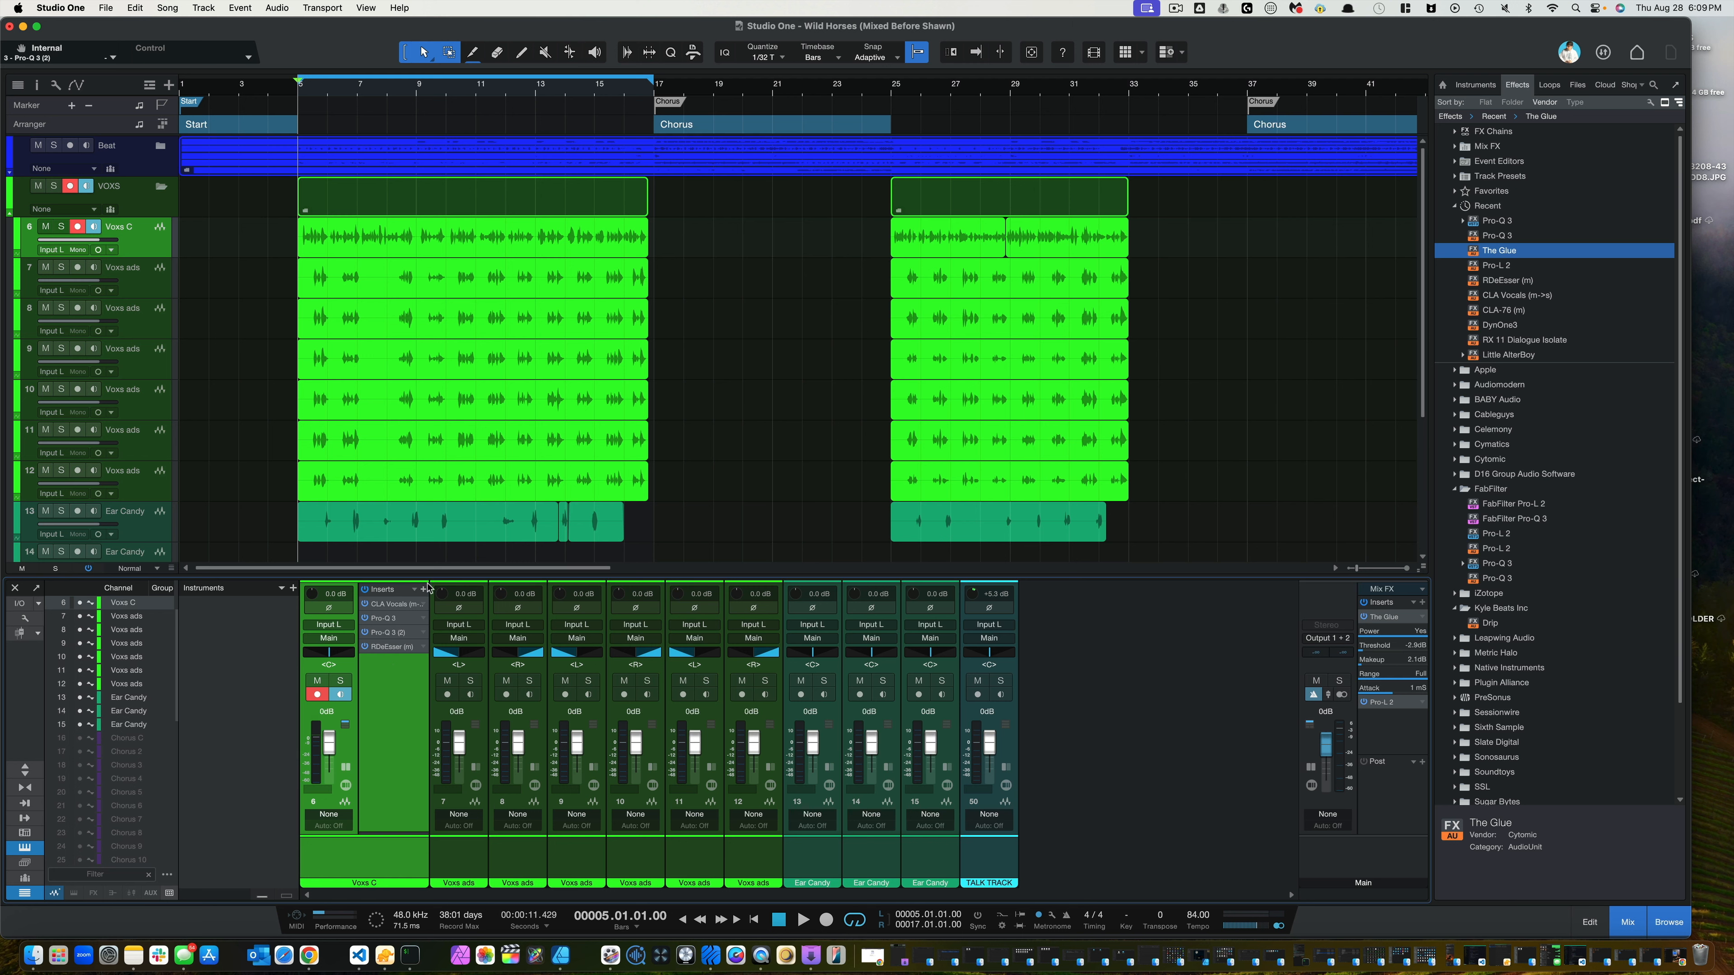
- Reduce the mixer's height, hide it, and show the ALL SOUNDS folder among the browser's files
{"action": "mouse_move", "coordinate": [428, 578]}
{"action": "left_mouse_down"}
{"action": "mouse_move", "coordinate": [429, 691]}
{"action": "mouse_move", "coordinate": [430, 602]}
{"action": "left_mouse_up"}
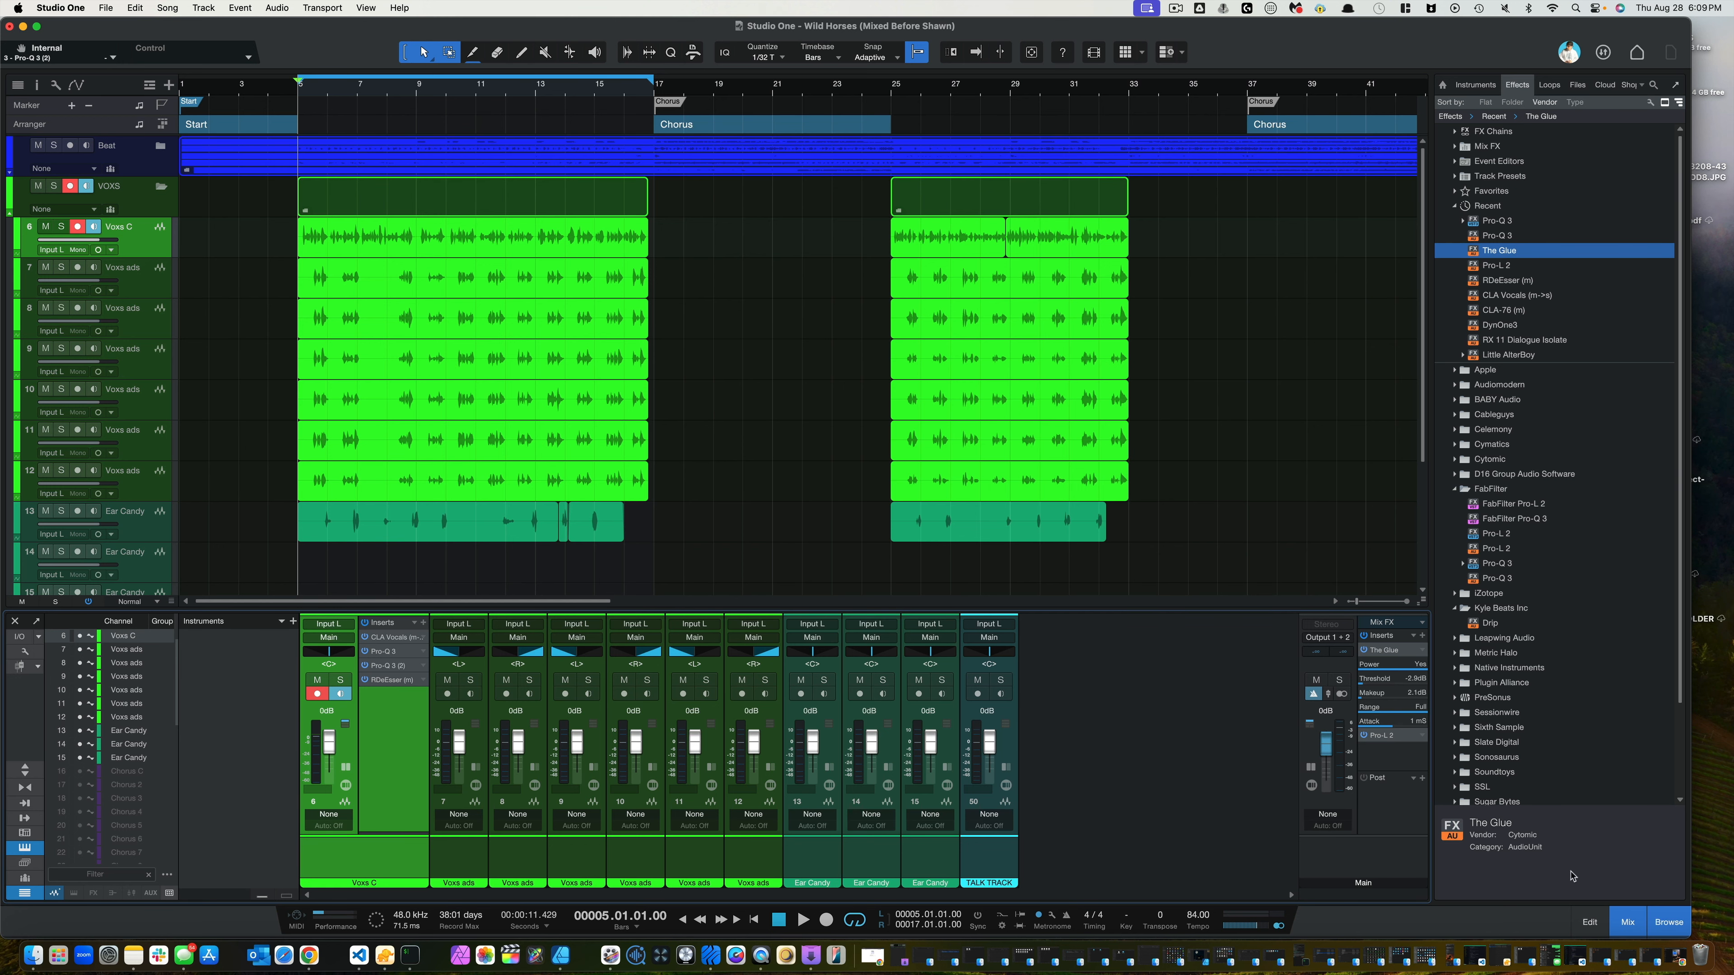
{"action": "left_click", "coordinate": [1625, 930]}
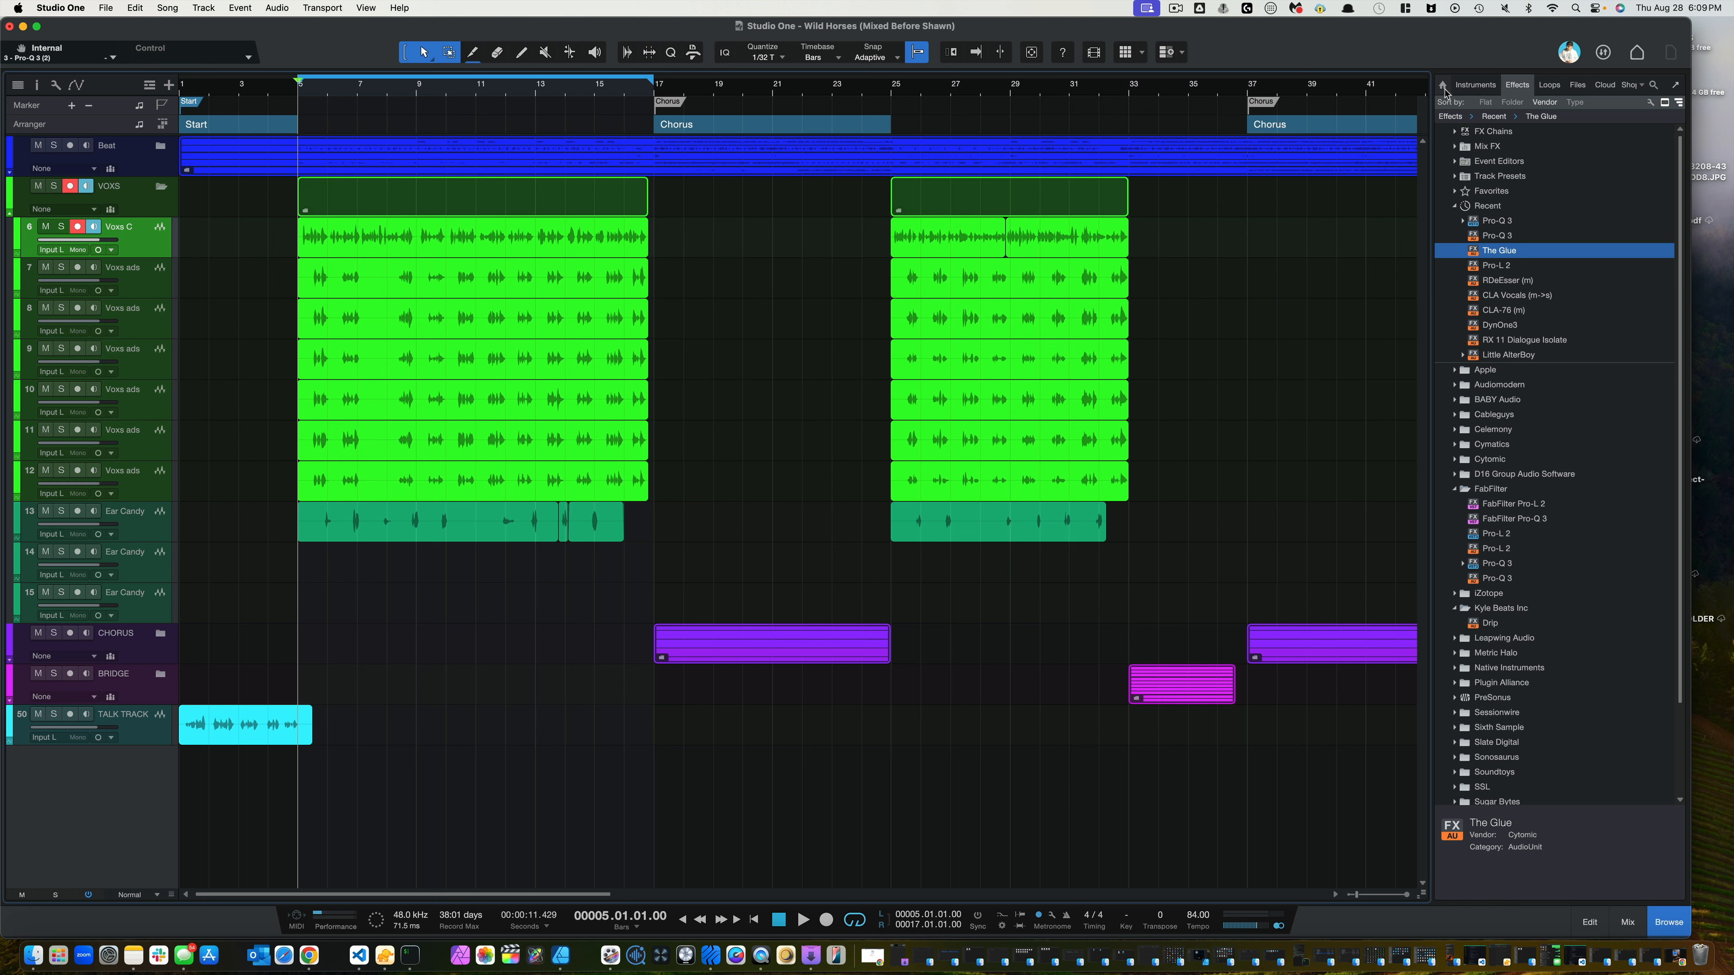
{"action": "left_click", "coordinate": [1443, 86]}
{"action": "left_click", "coordinate": [1477, 87]}
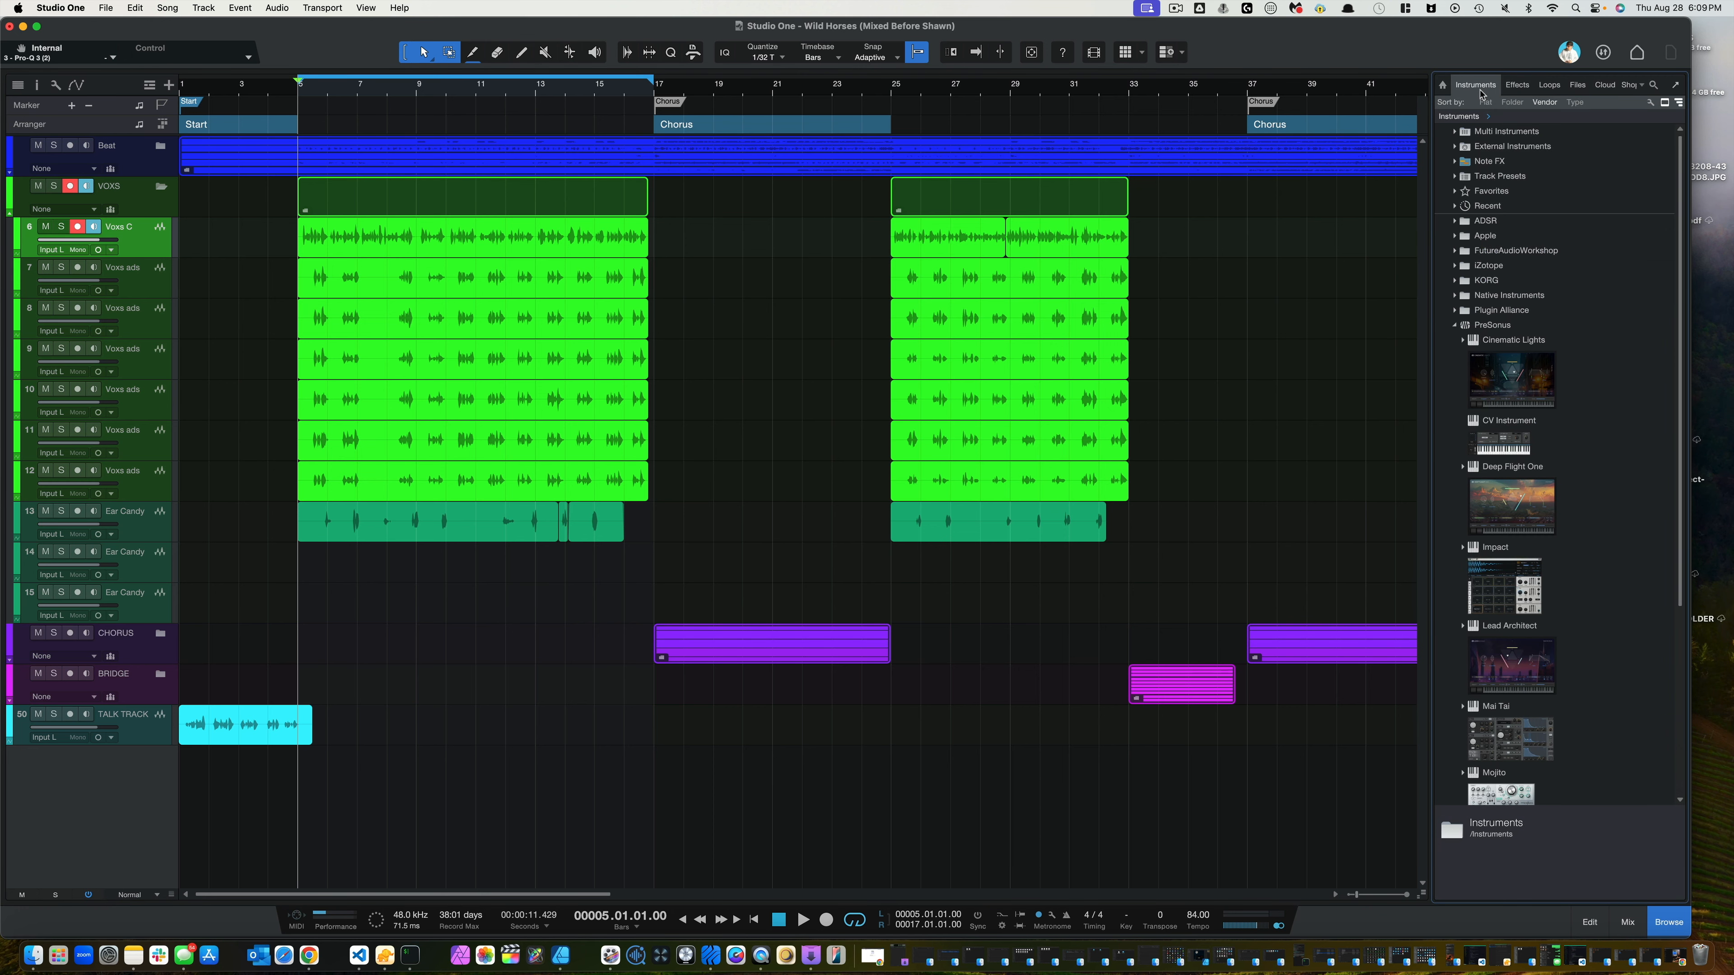
{"action": "scroll", "coordinate": [1539, 128], "scroll_direction": "down", "scroll_amount": 5}
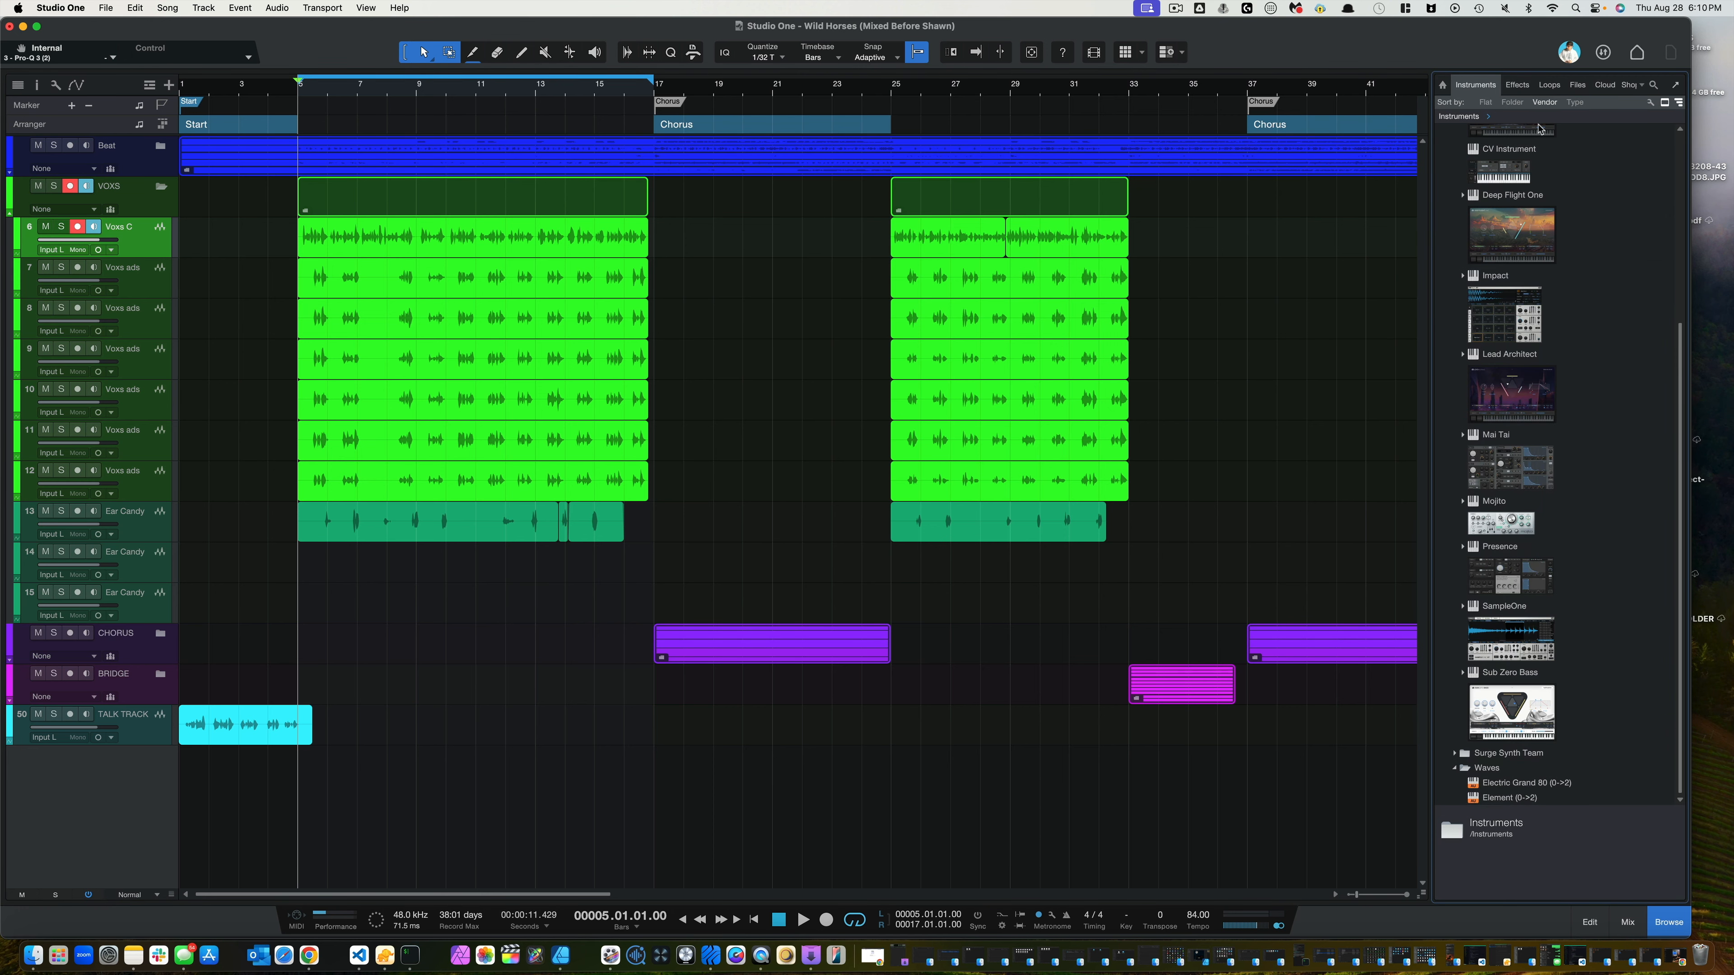
{"action": "left_click", "coordinate": [1443, 85]}
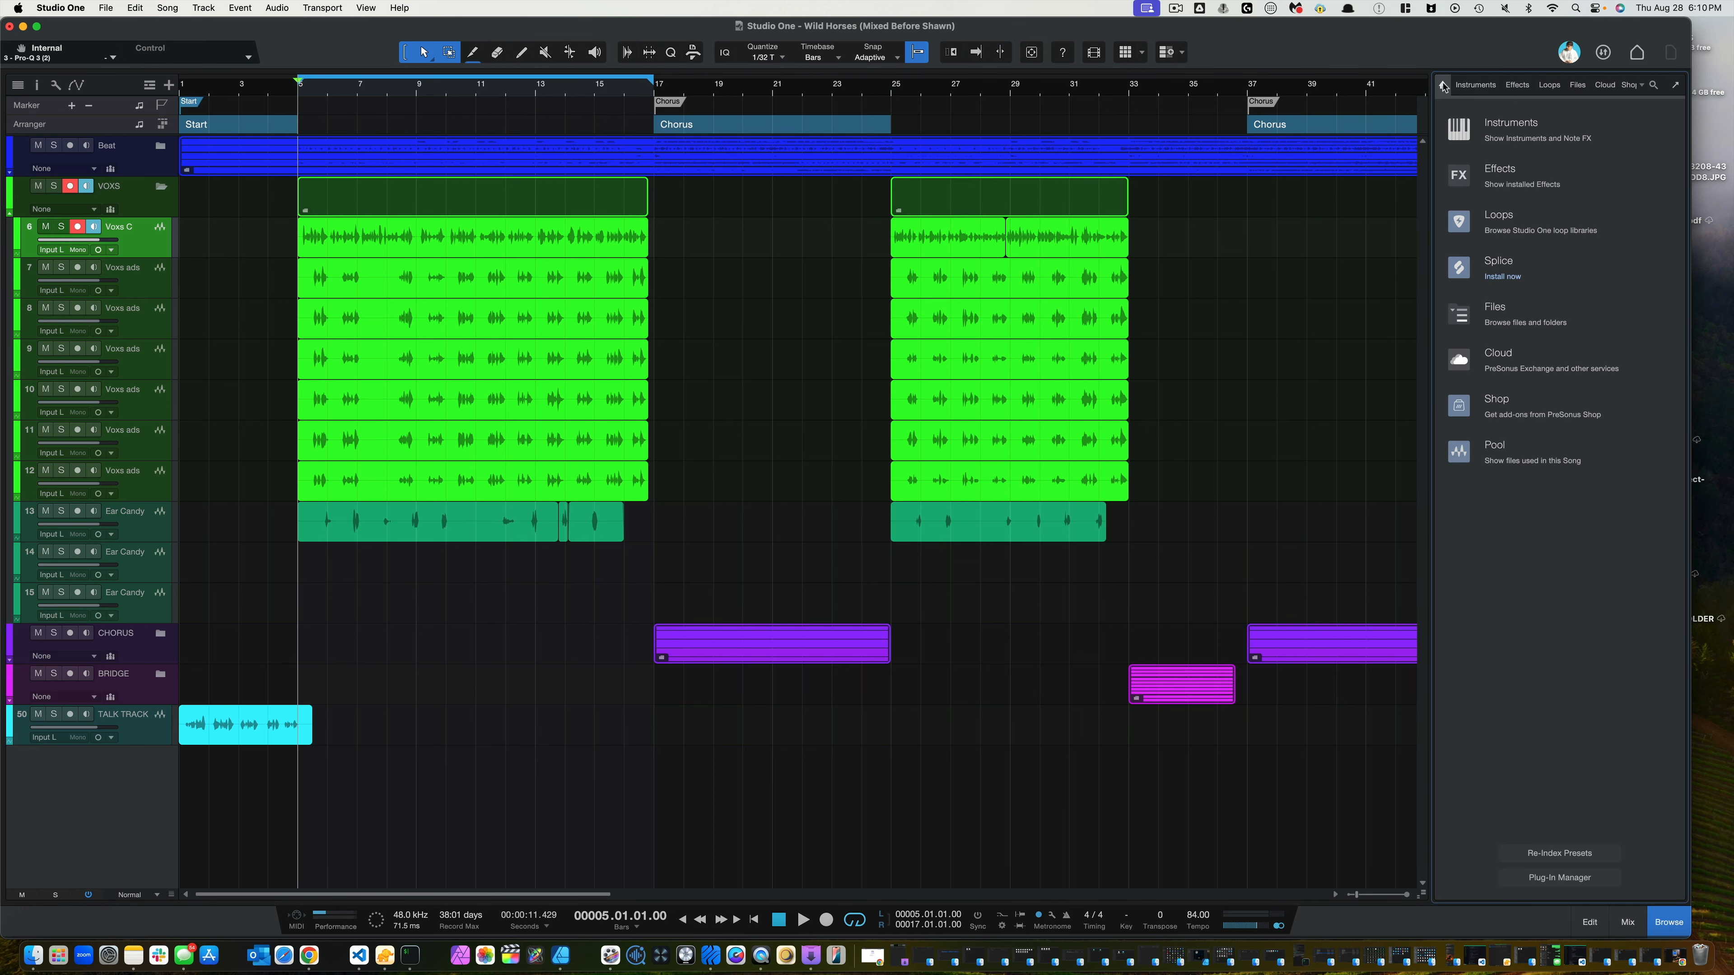
{"action": "left_click", "coordinate": [1498, 308]}
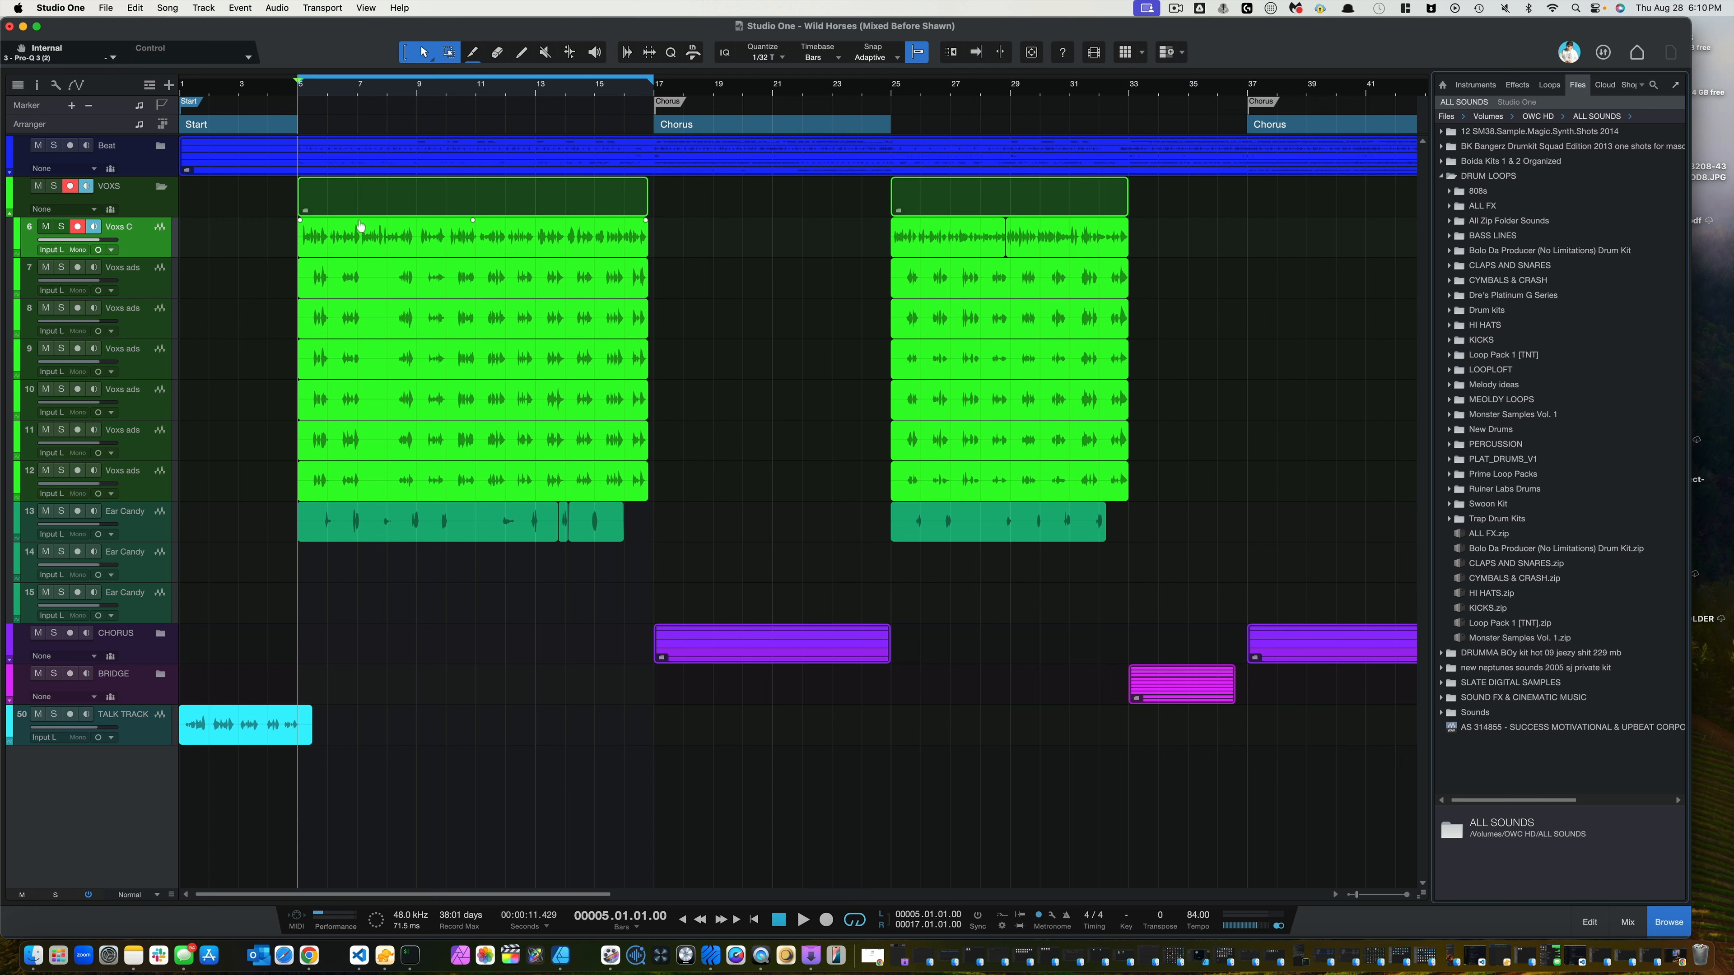
- Select the first Voxs C clip and review the channel's insert chain in the mixer
{"action": "left_click", "coordinate": [336, 252]}
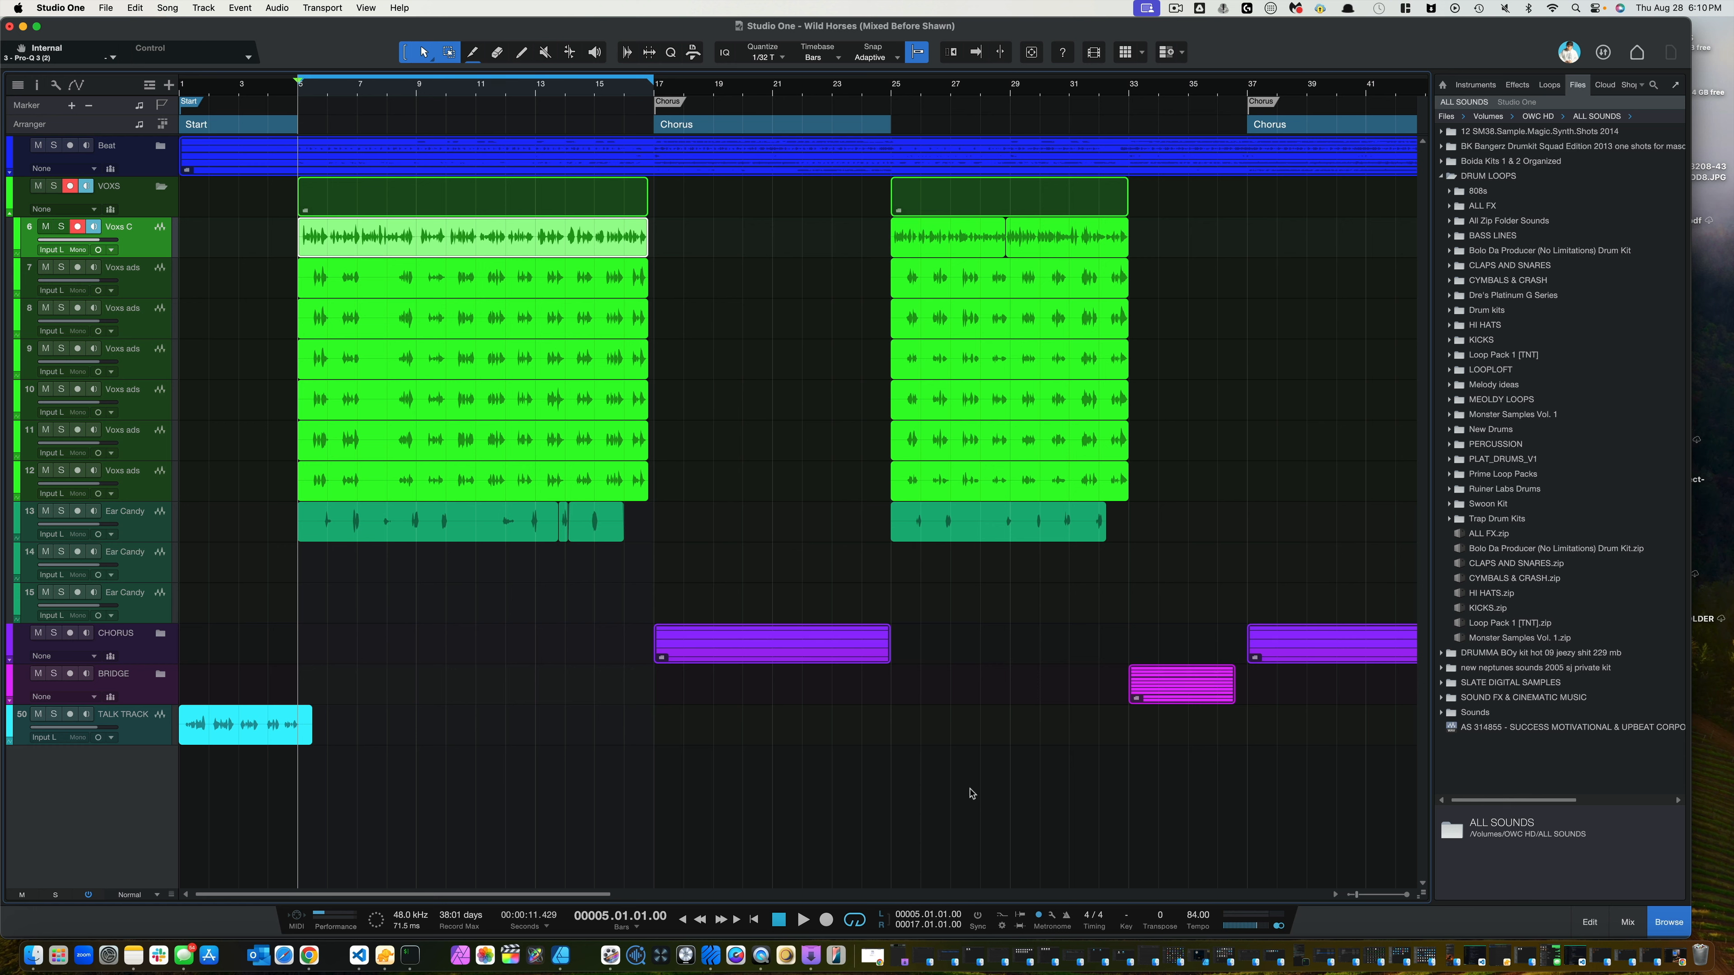
{"action": "left_click", "coordinate": [1627, 922]}
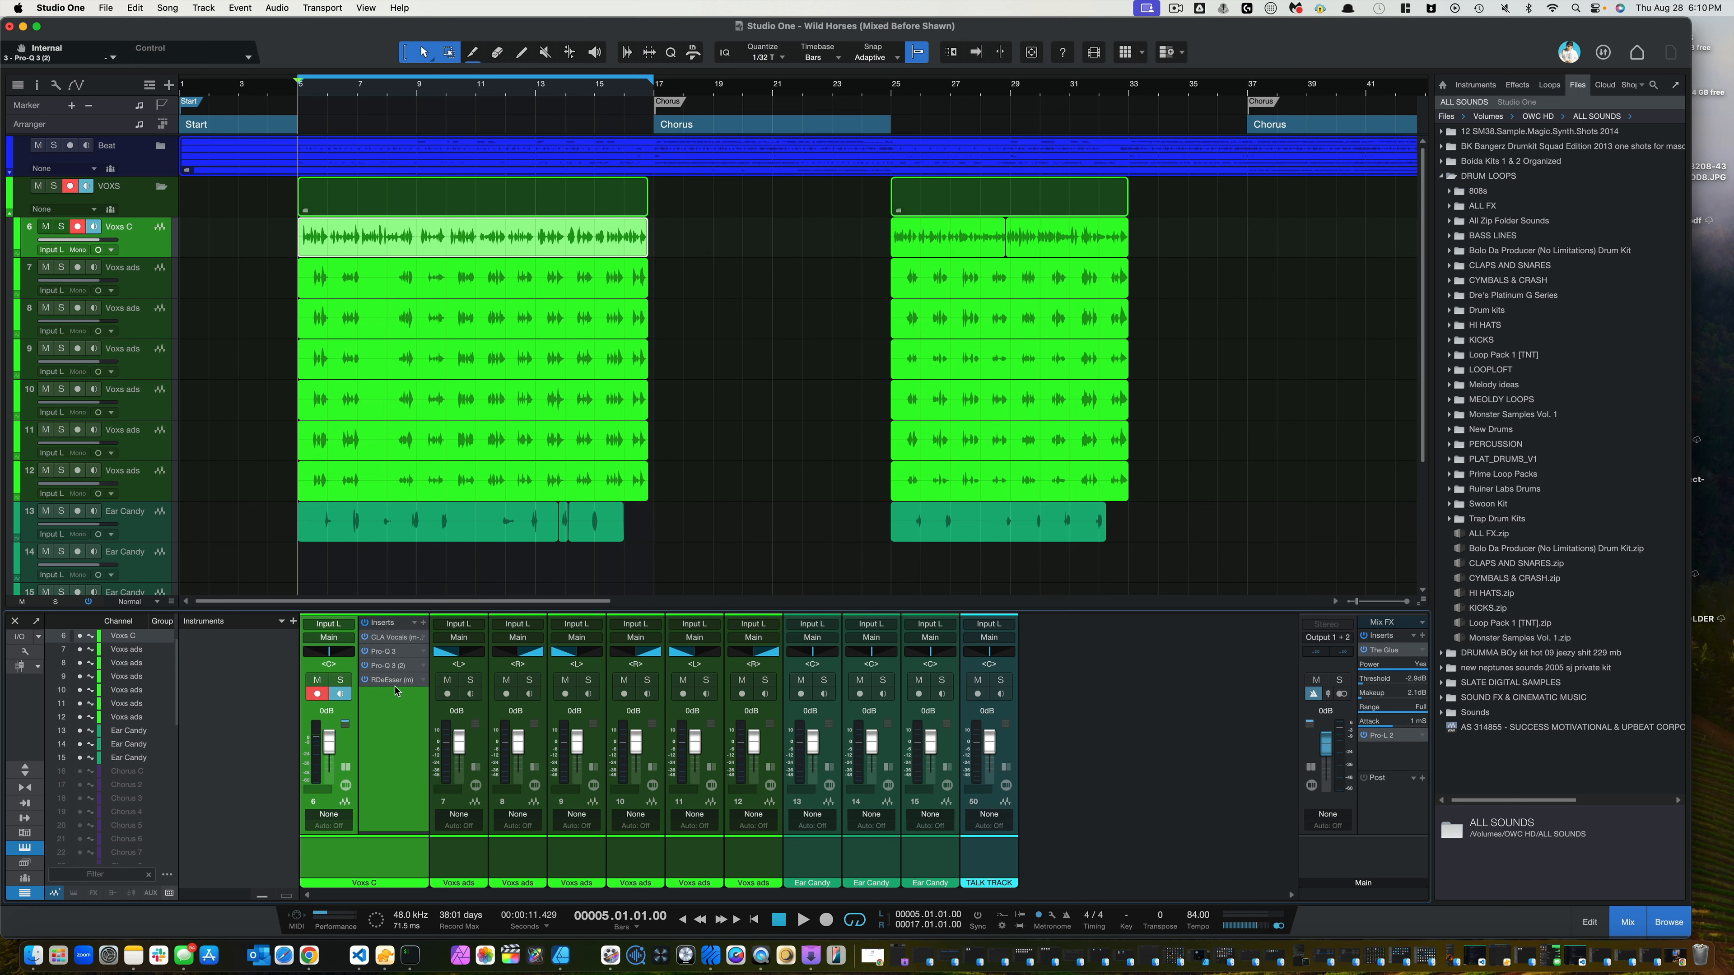
{"action": "left_click", "coordinate": [1627, 923]}
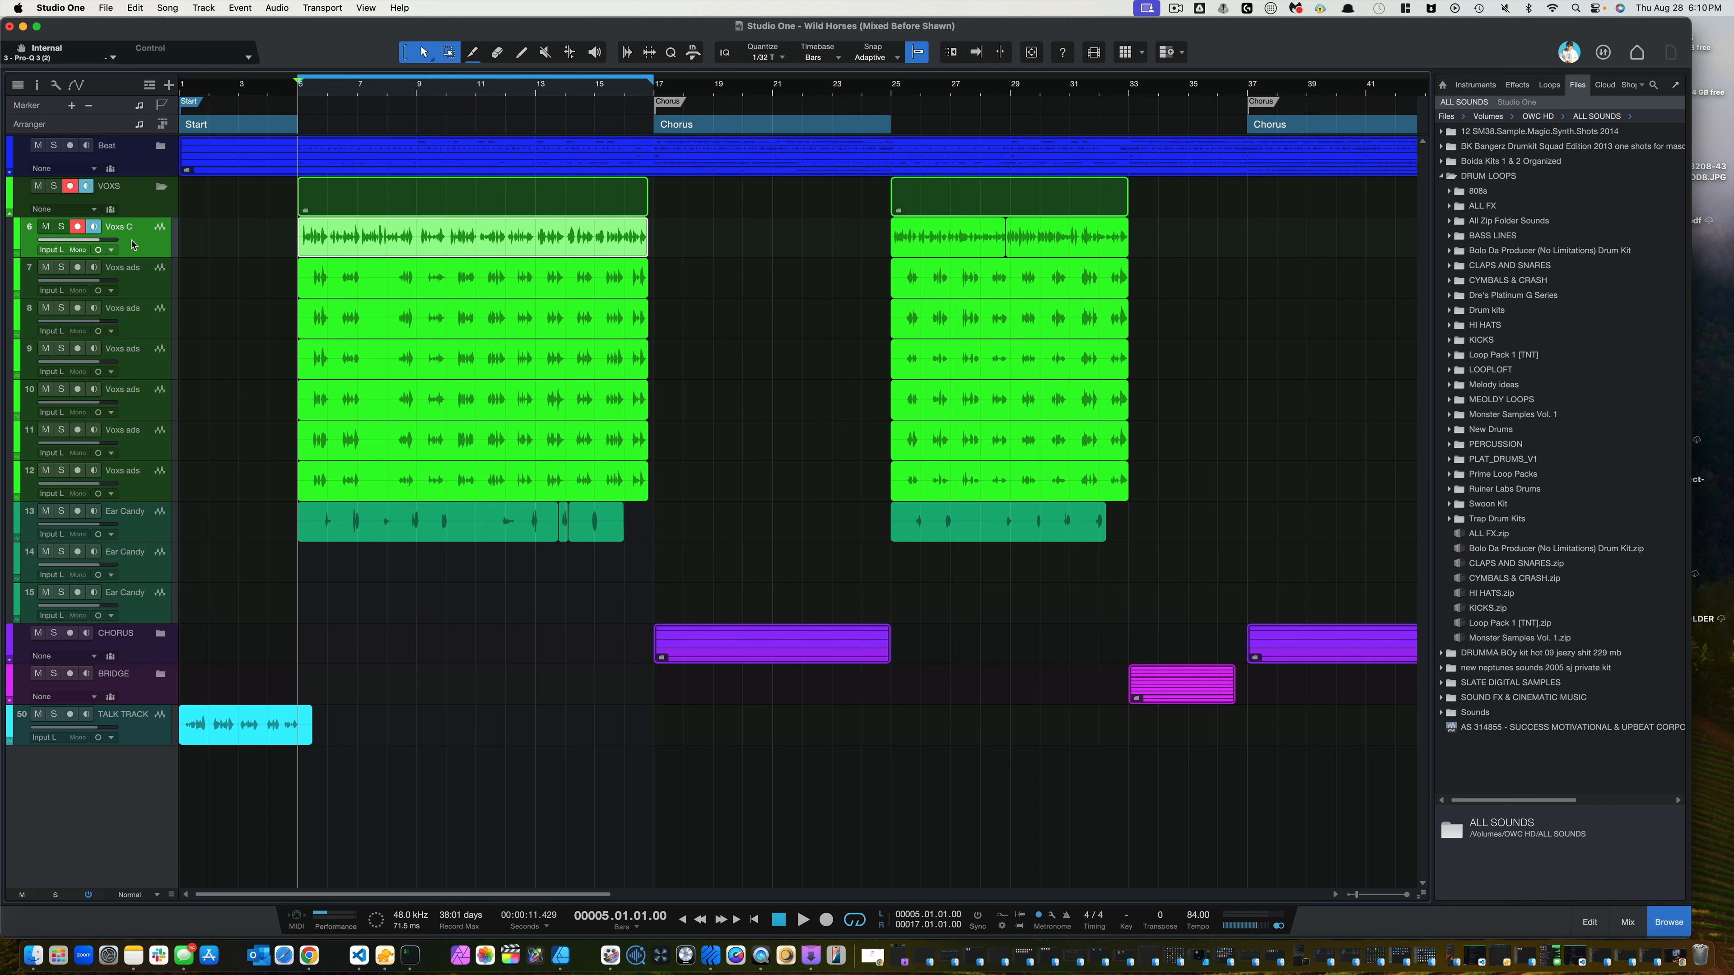
- Store the Voxs C track as a track preset in the ALL SOUNDS folder and create a new track from it below TALK TRACK
{"action": "left_click_drag", "start_coordinate": [145, 245], "coordinate": [1458, 750]}
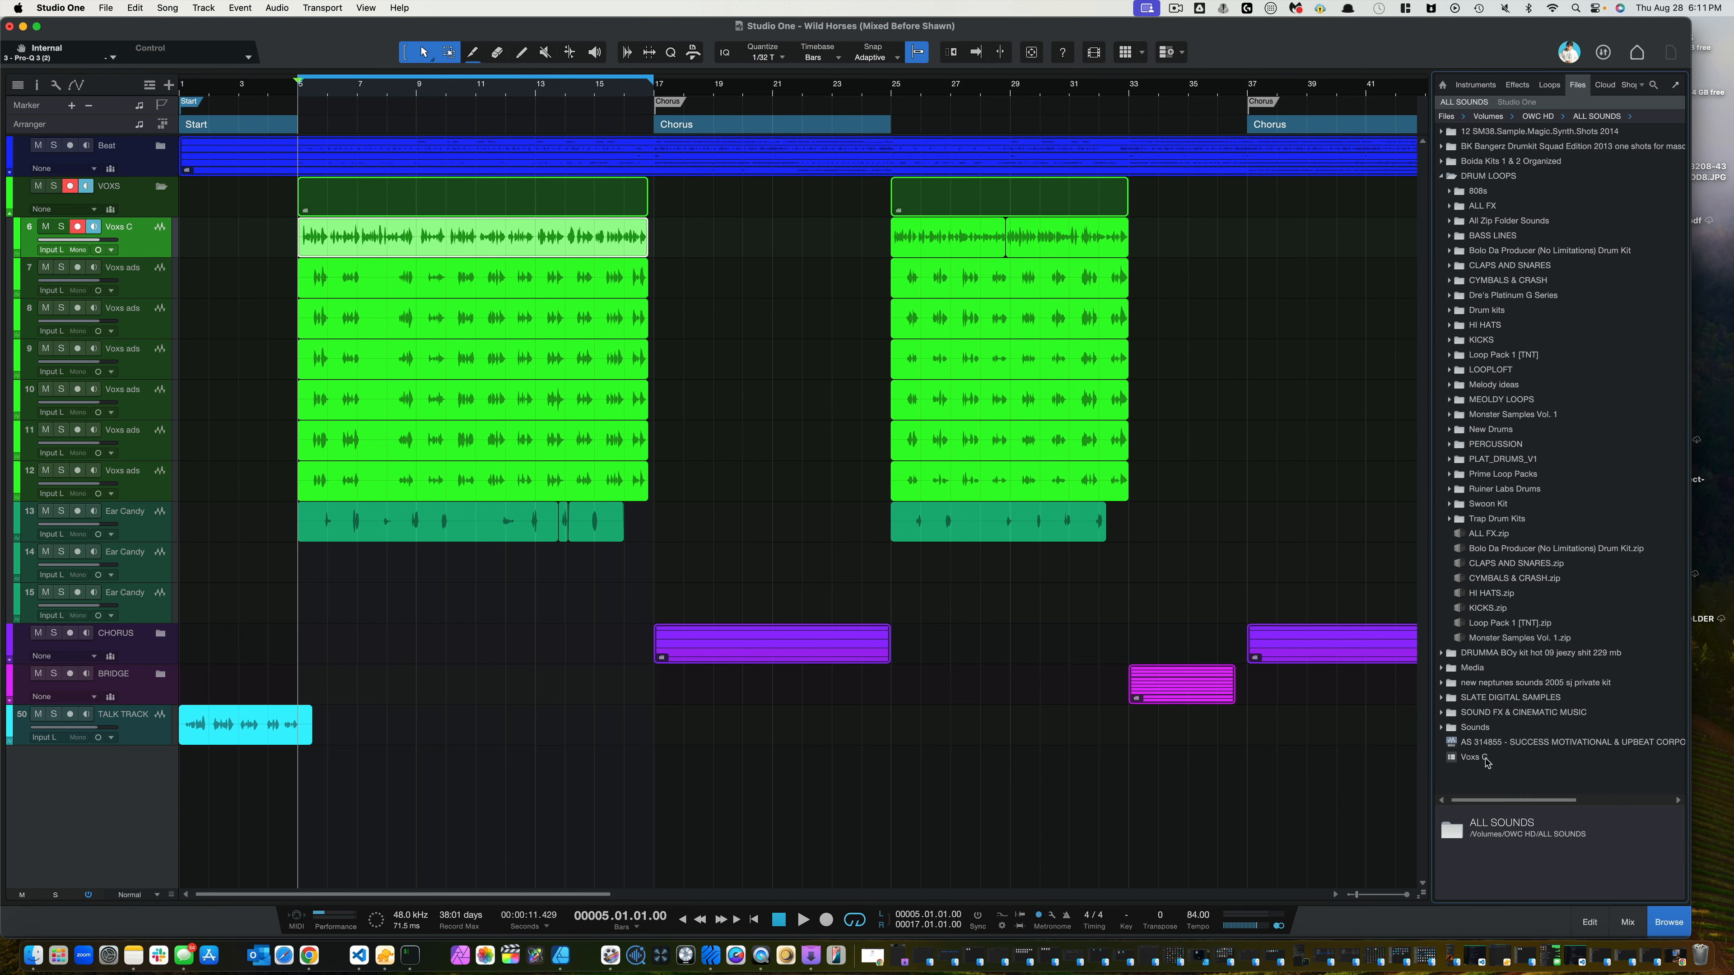
{"action": "left_click", "coordinate": [1477, 760]}
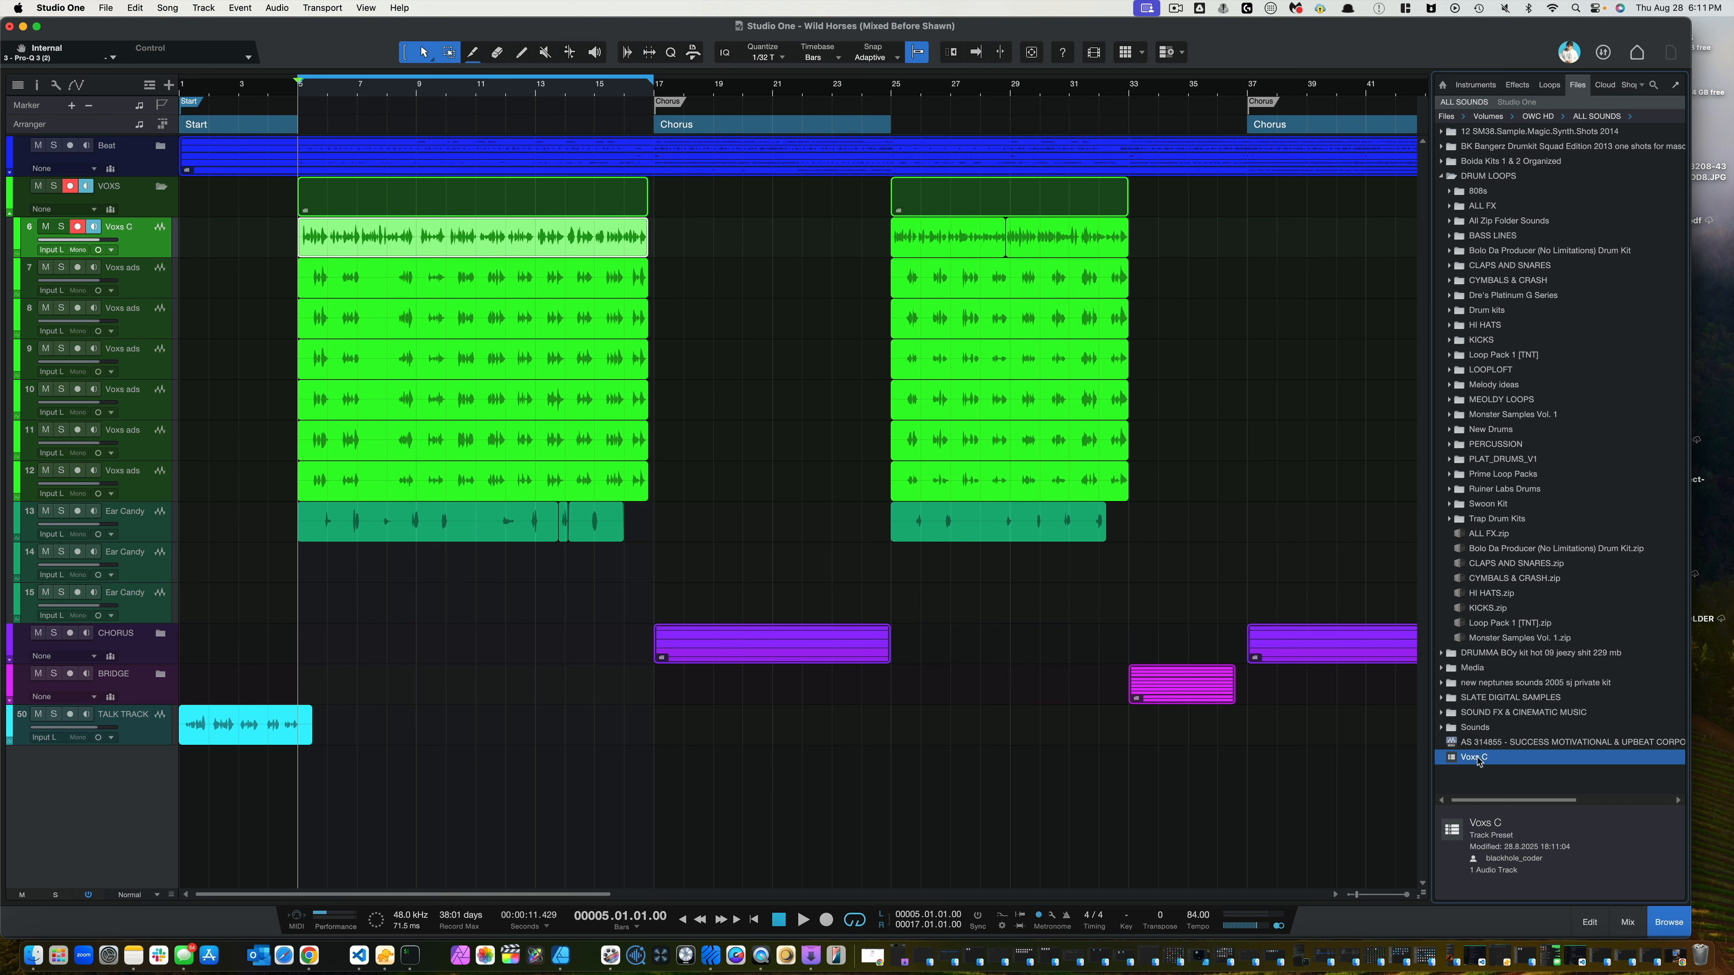
{"action": "left_click_drag", "start_coordinate": [1488, 759], "coordinate": [99, 796]}
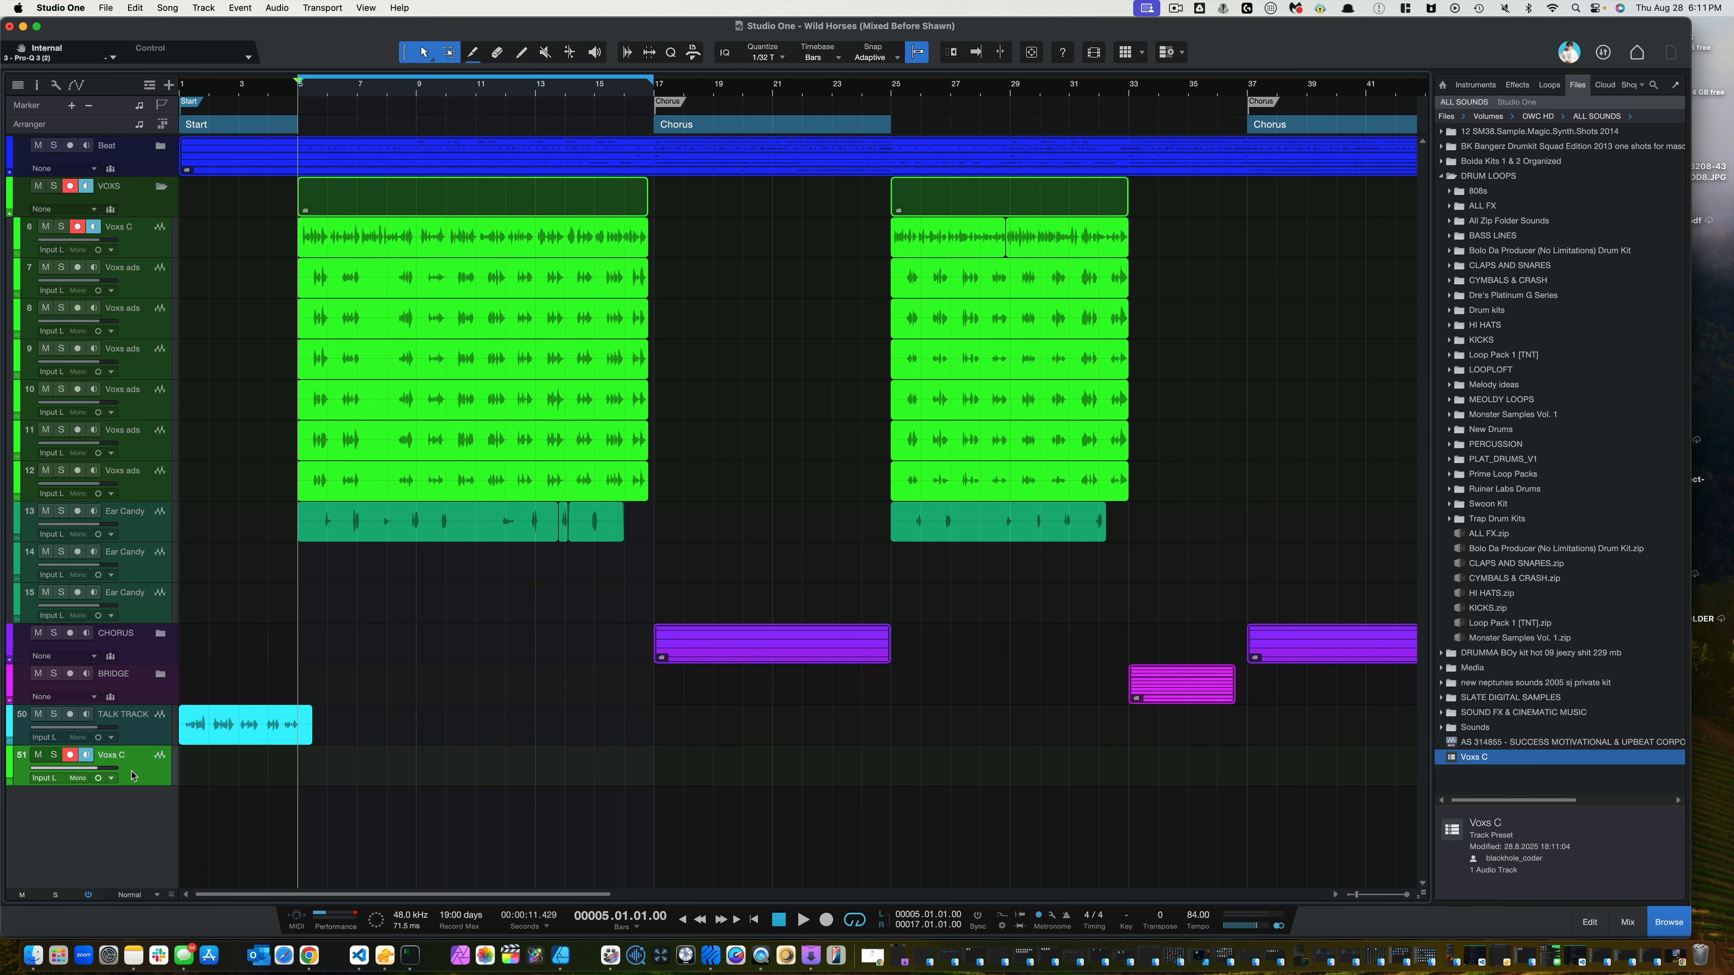
- Mute the original Voxs C track and show the mixer with the new track's channel
{"action": "left_click", "coordinate": [45, 227]}
{"action": "left_click", "coordinate": [1627, 922]}
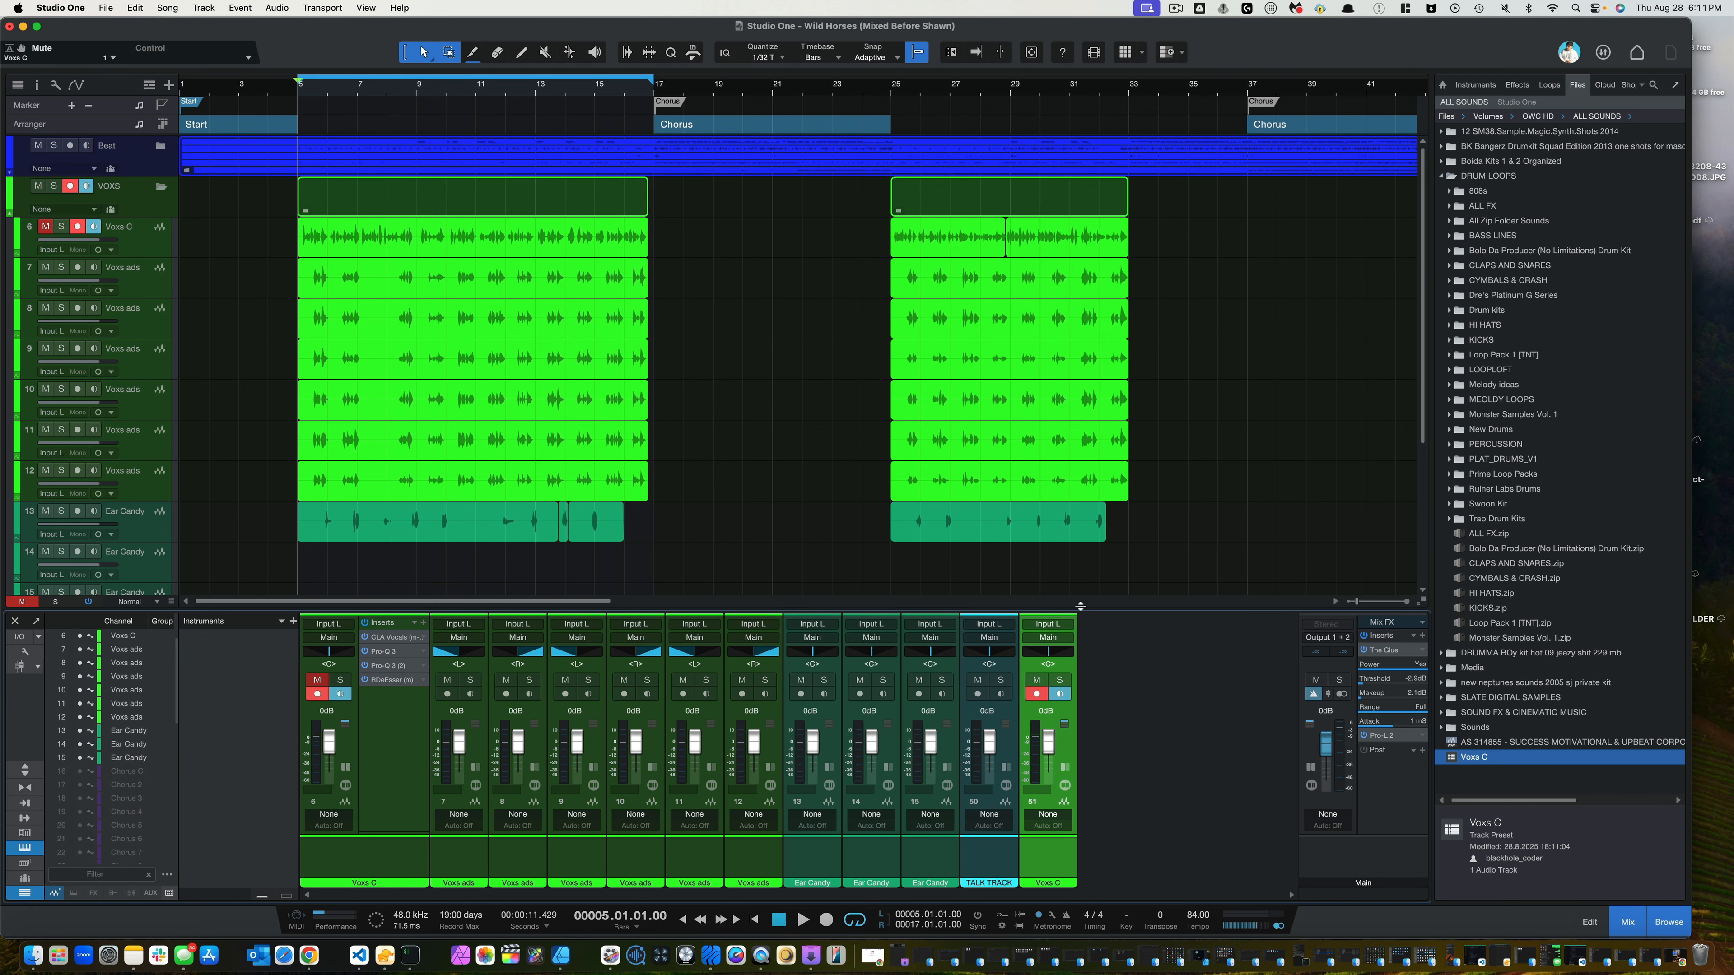
- Enlarge the mixer, expand the new Voxs C channel to review its insert chain, and hide the mixer
{"action": "left_click_drag", "start_coordinate": [1079, 590], "coordinate": [1079, 491]}
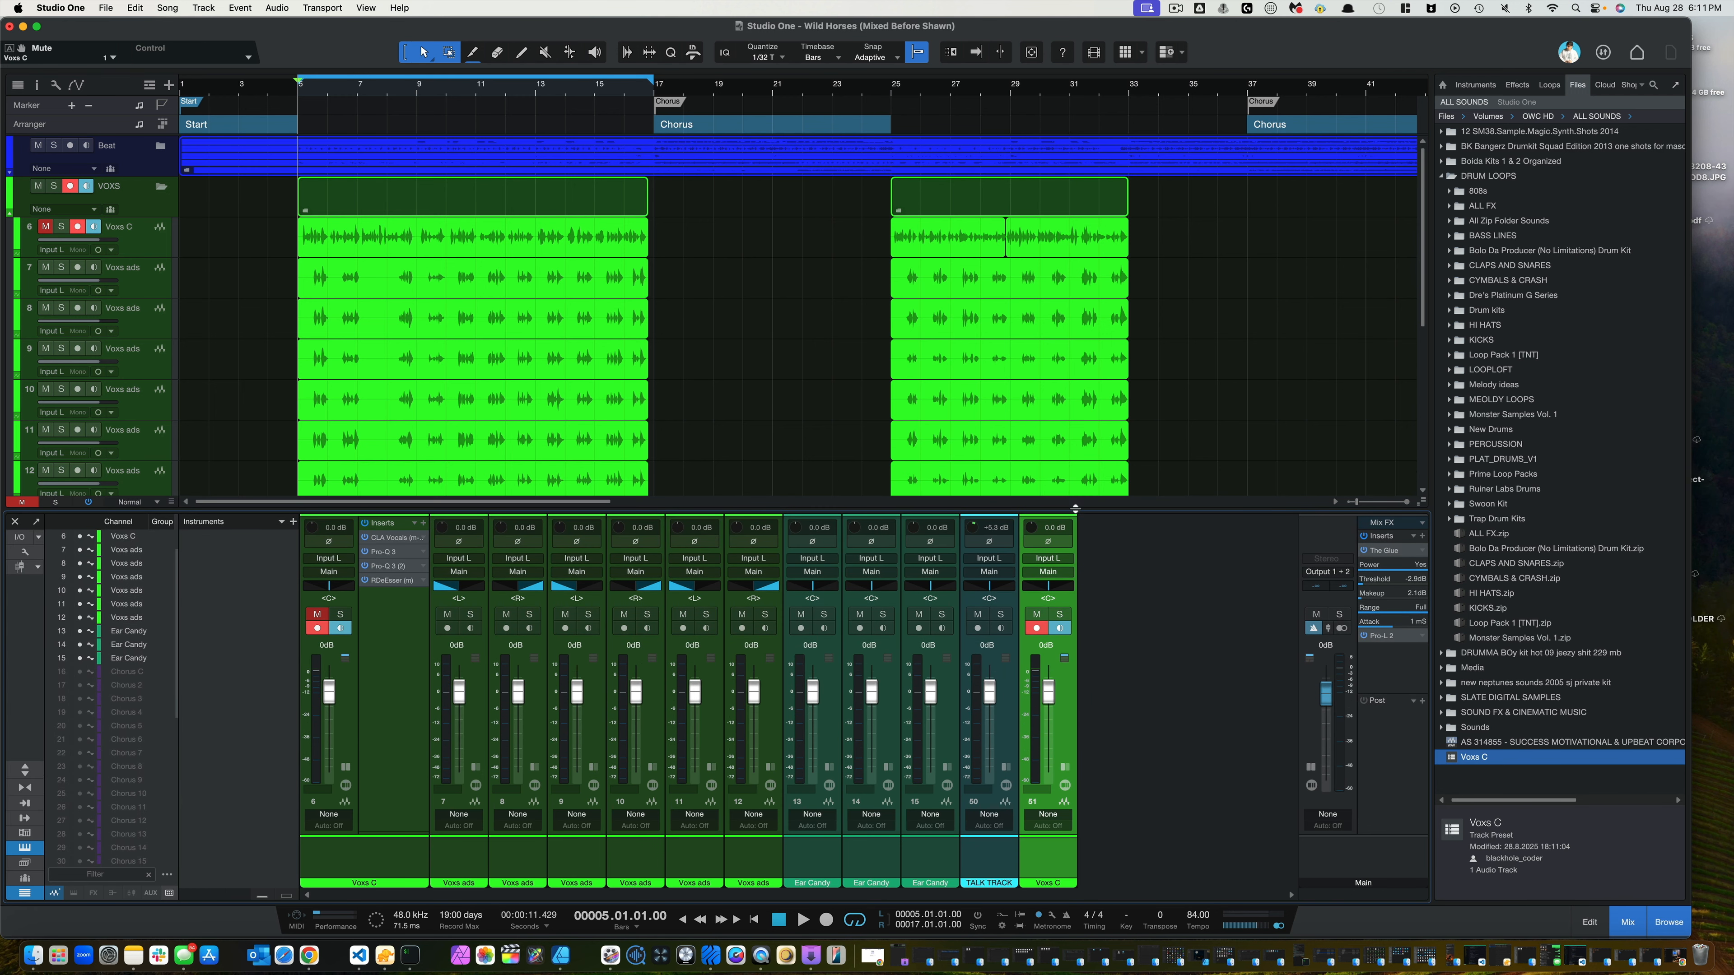
{"action": "left_click", "coordinate": [1066, 769]}
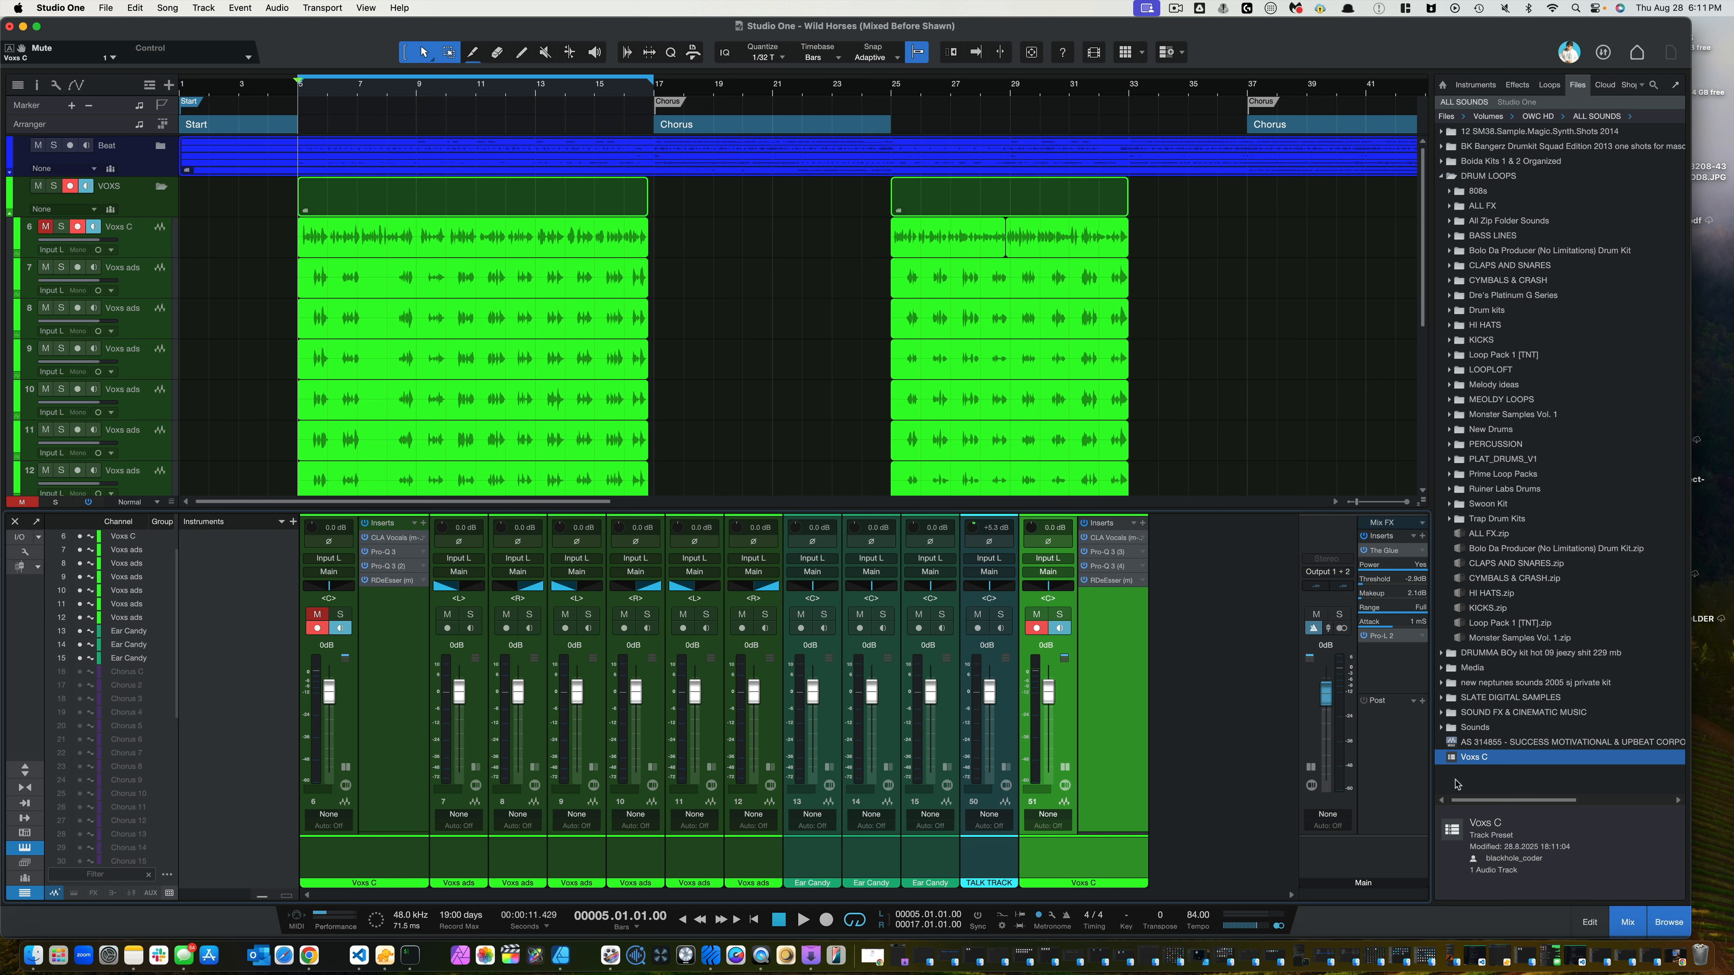
{"action": "left_click", "coordinate": [1617, 923]}
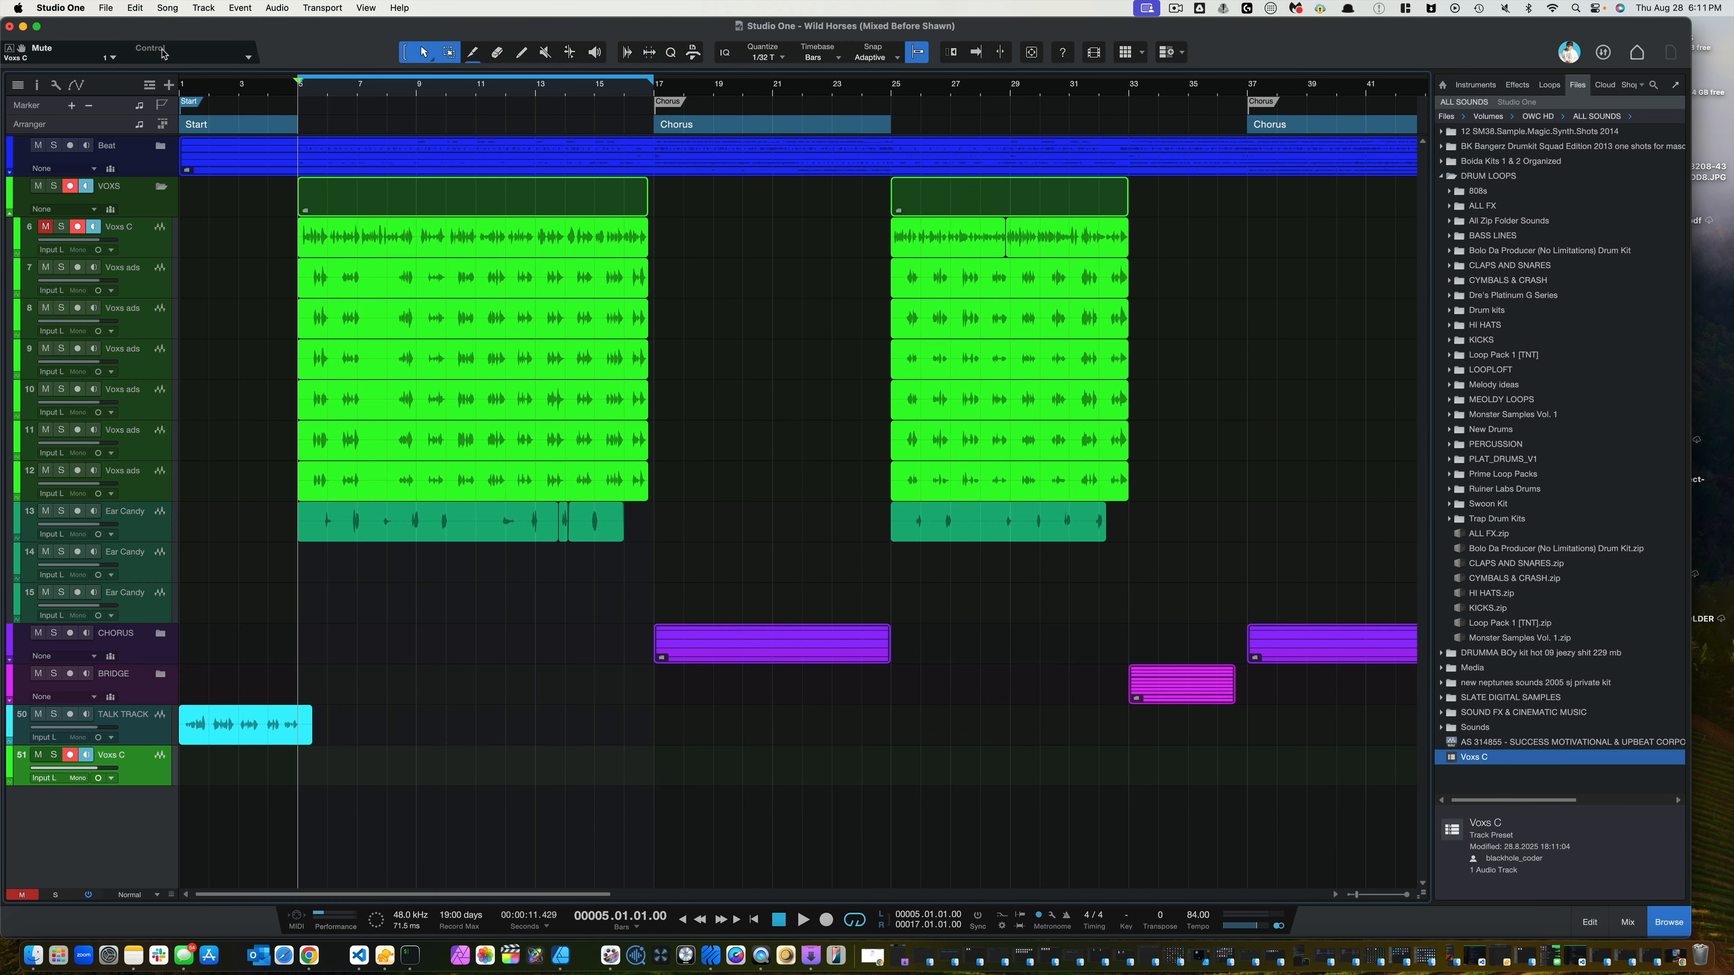
- Close the Wild Horses song without saving its changes and create a new song from the Drama Recording Template
{"action": "left_click", "coordinate": [105, 8]}
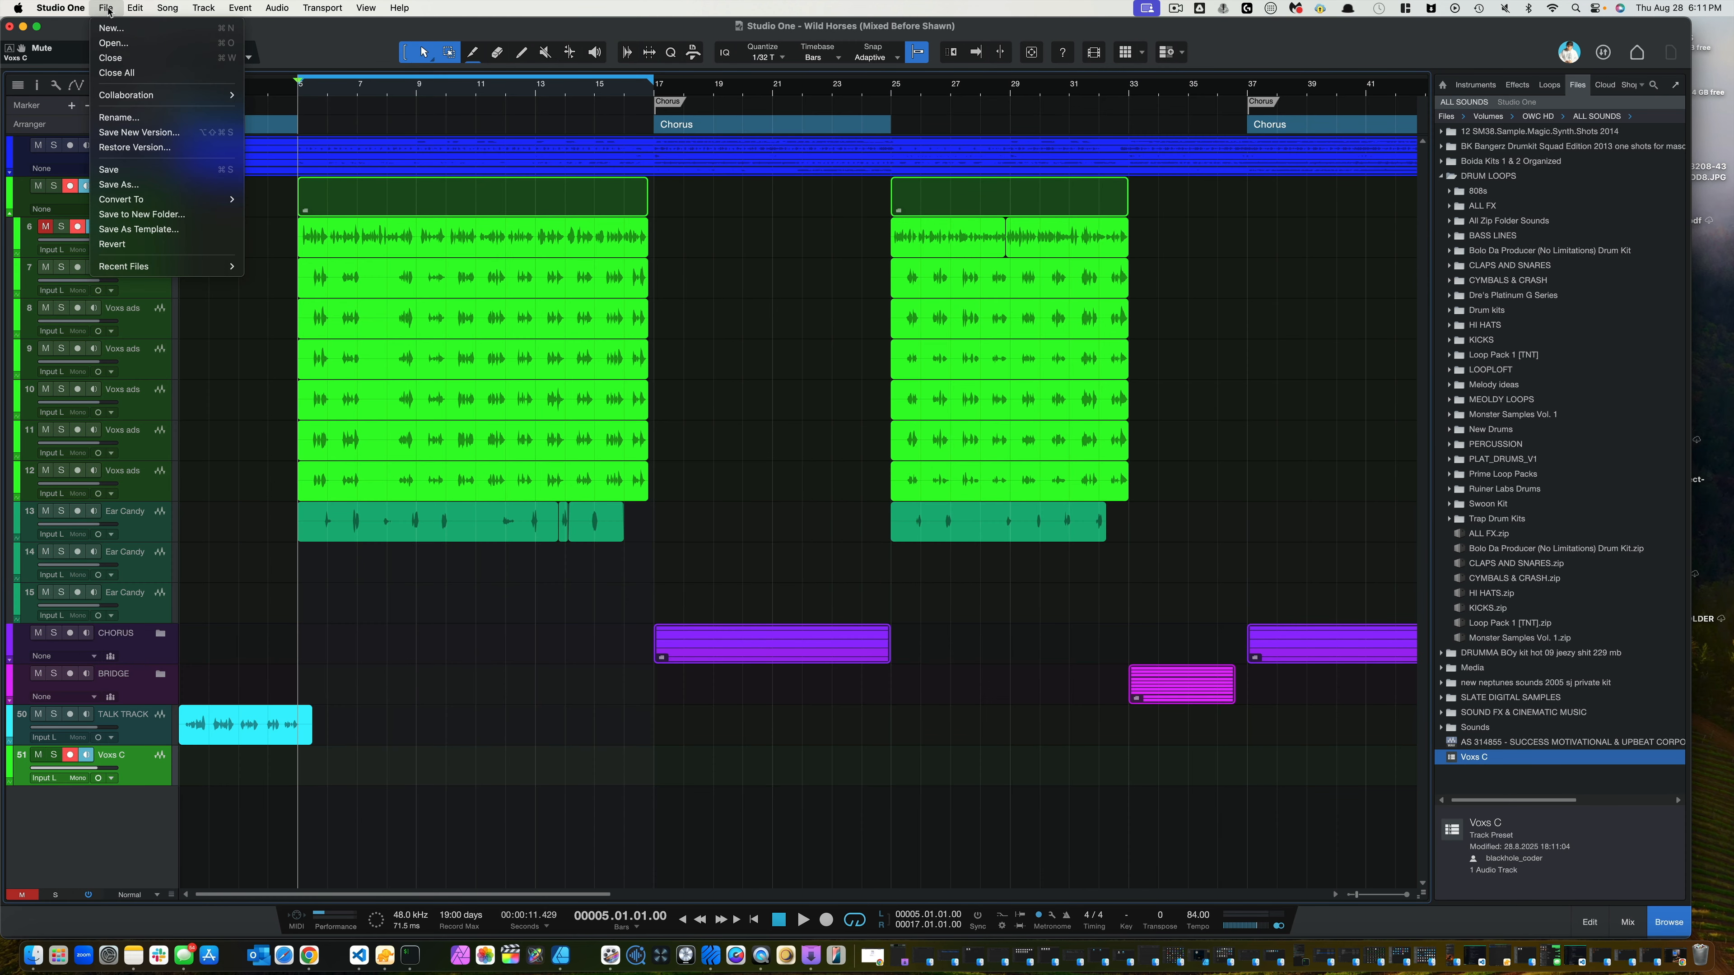
{"action": "left_click", "coordinate": [119, 60]}
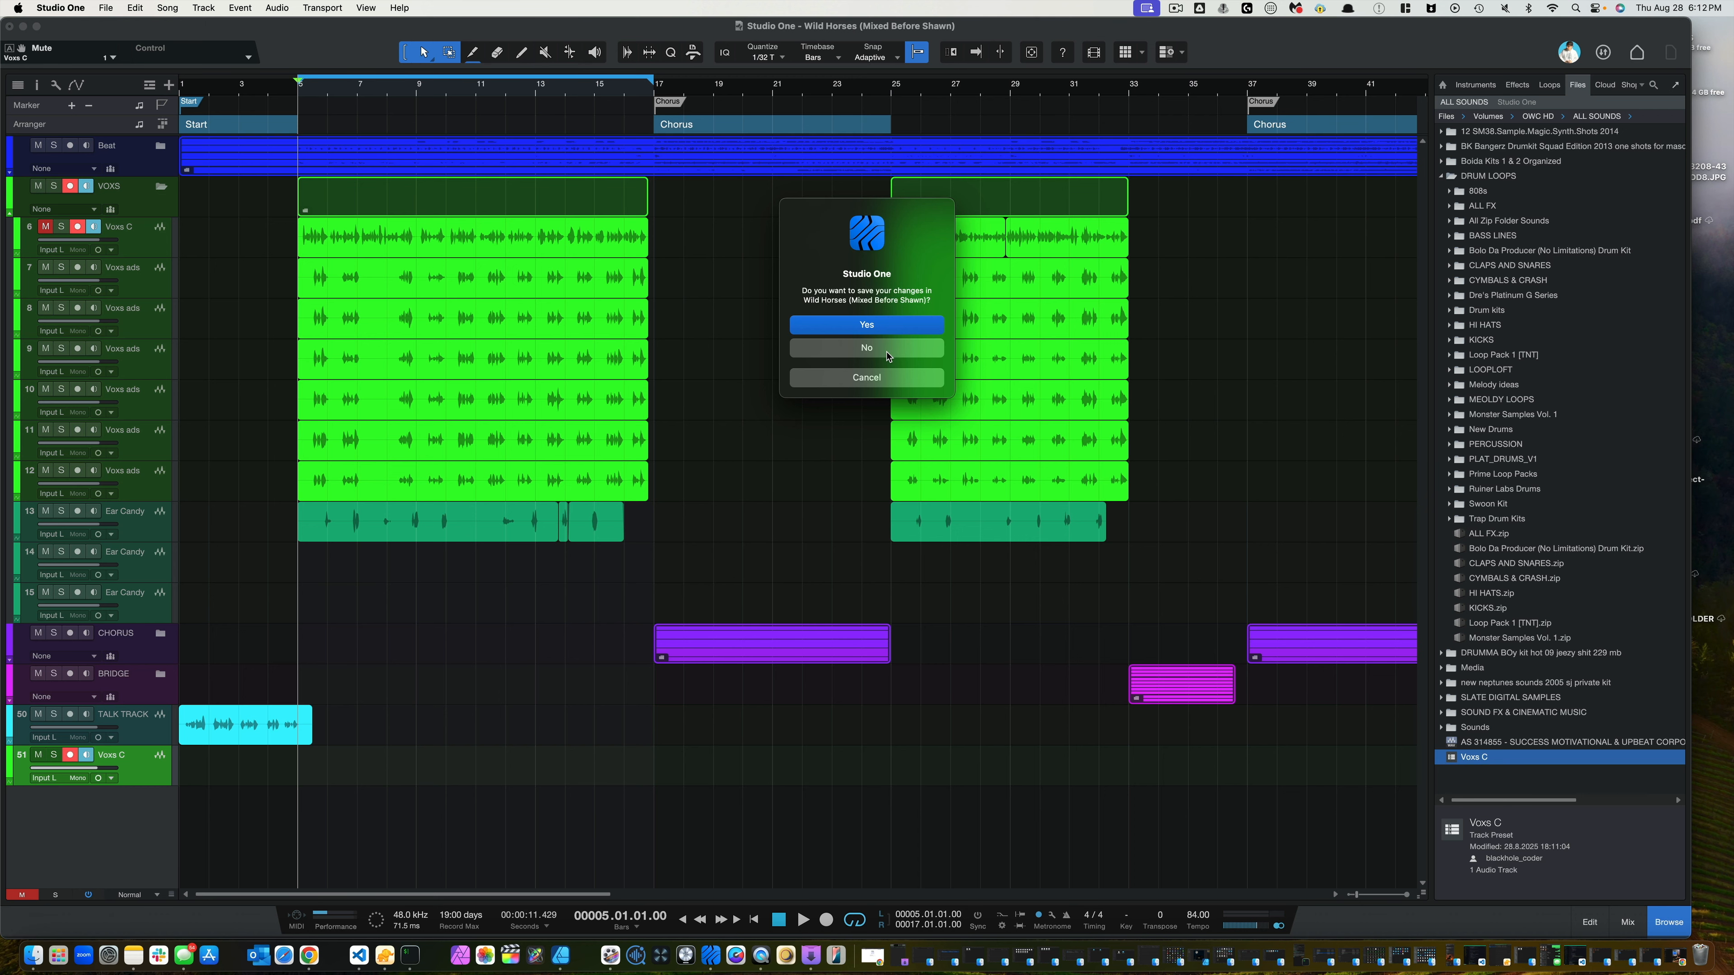
{"action": "left_click", "coordinate": [887, 356]}
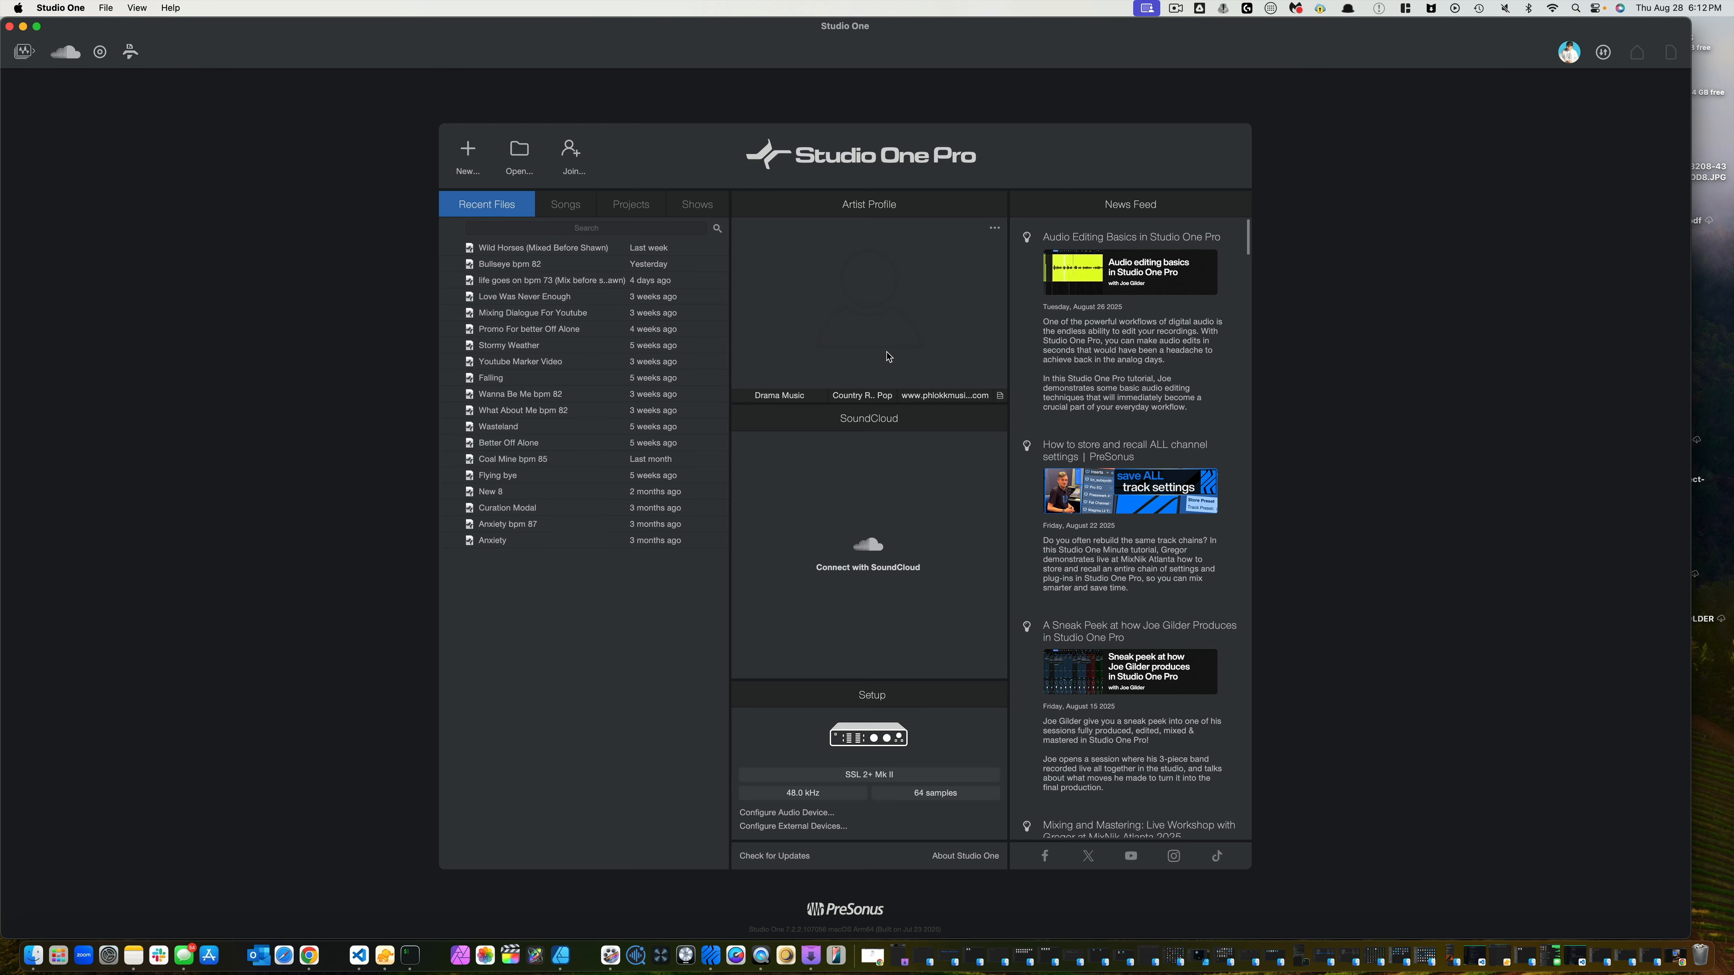
{"action": "left_click", "coordinate": [469, 156]}
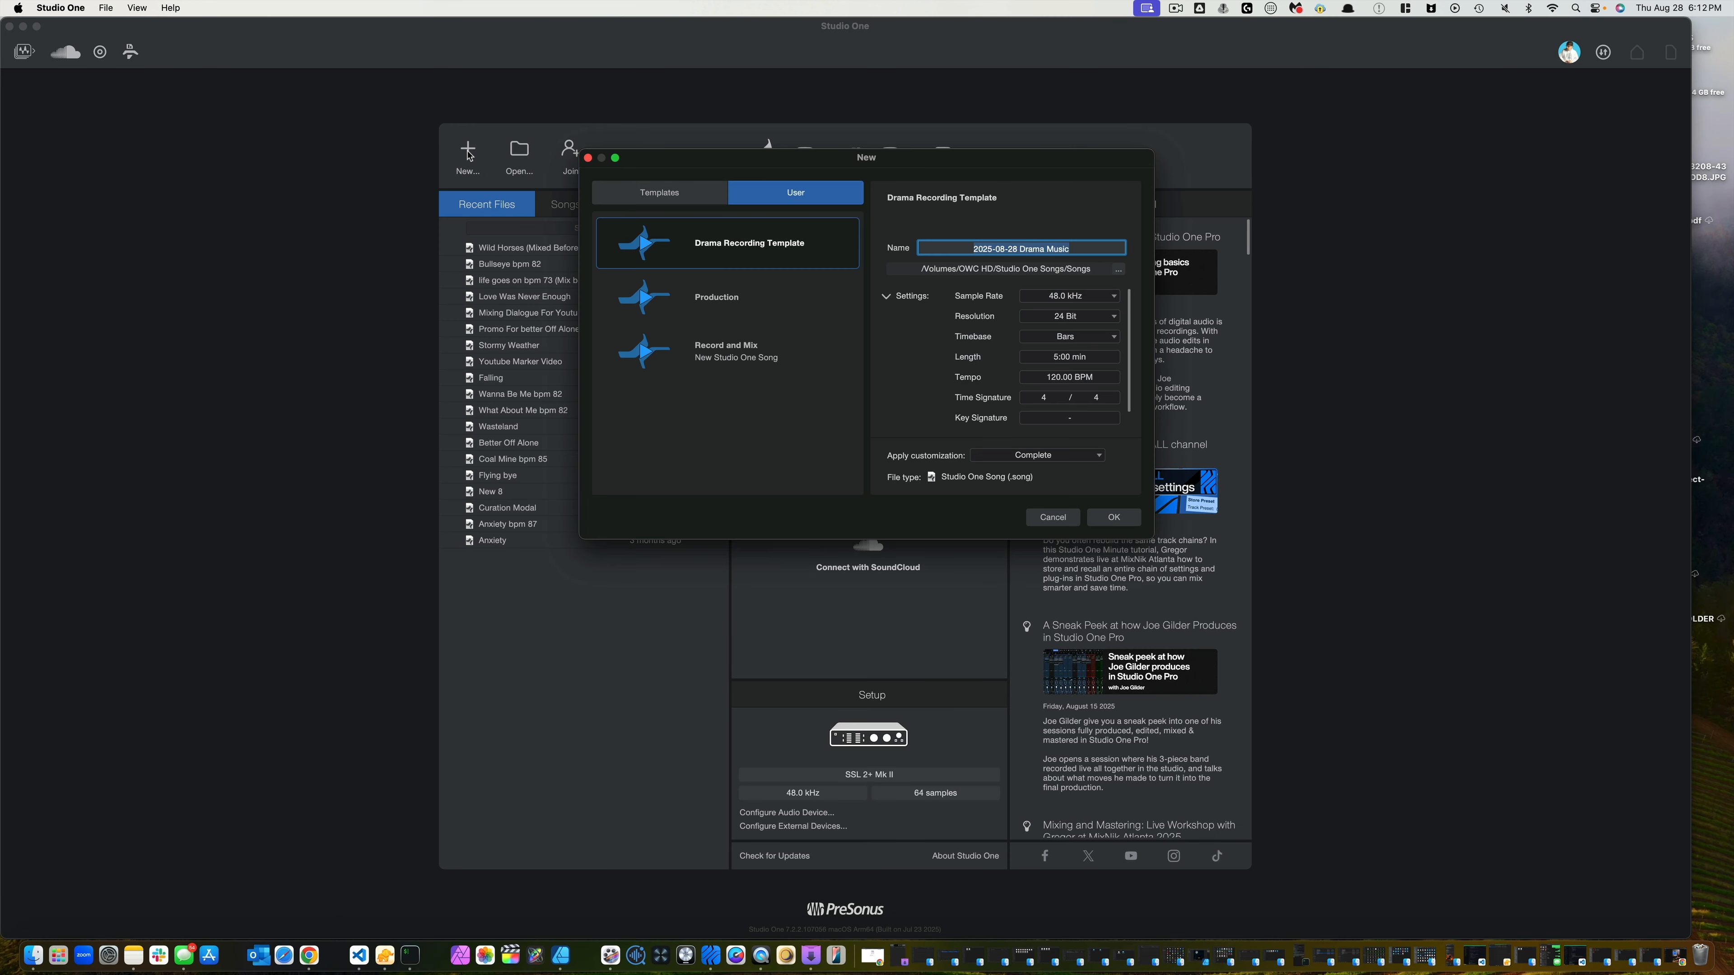
{"action": "left_click", "coordinate": [1104, 511]}
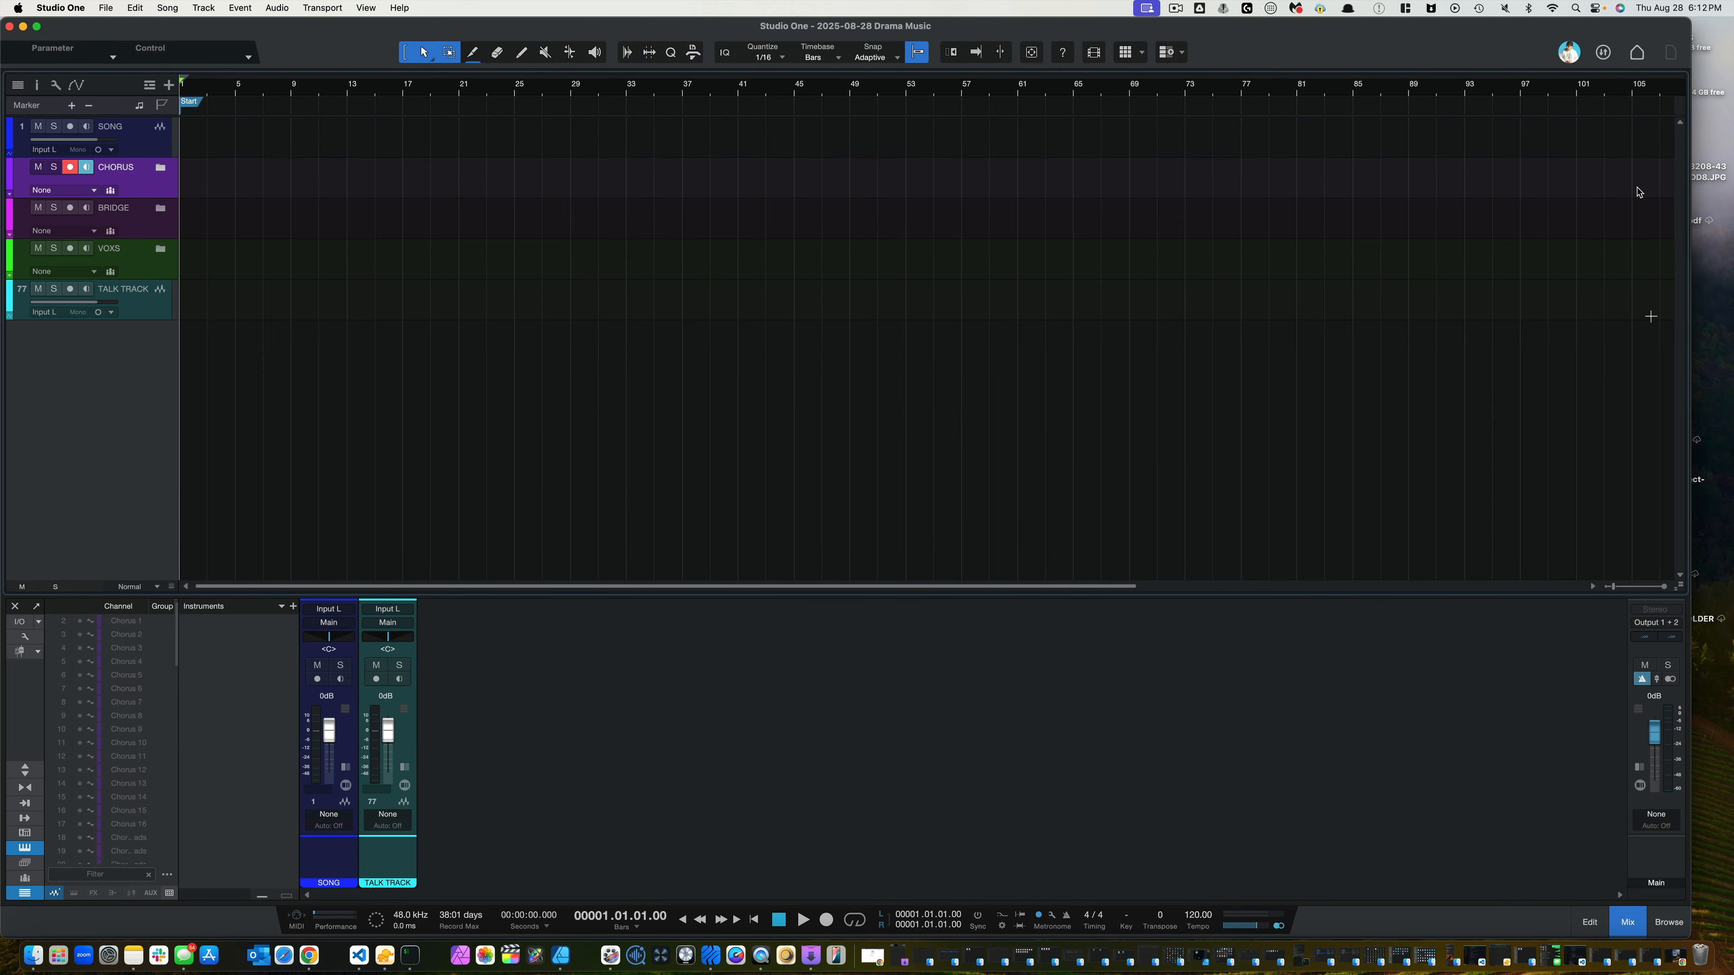
- Create a track below TALK TRACK from the Voxs C track preset in the browser's ALL SOUNDS folder
{"action": "left_click", "coordinate": [1669, 922]}
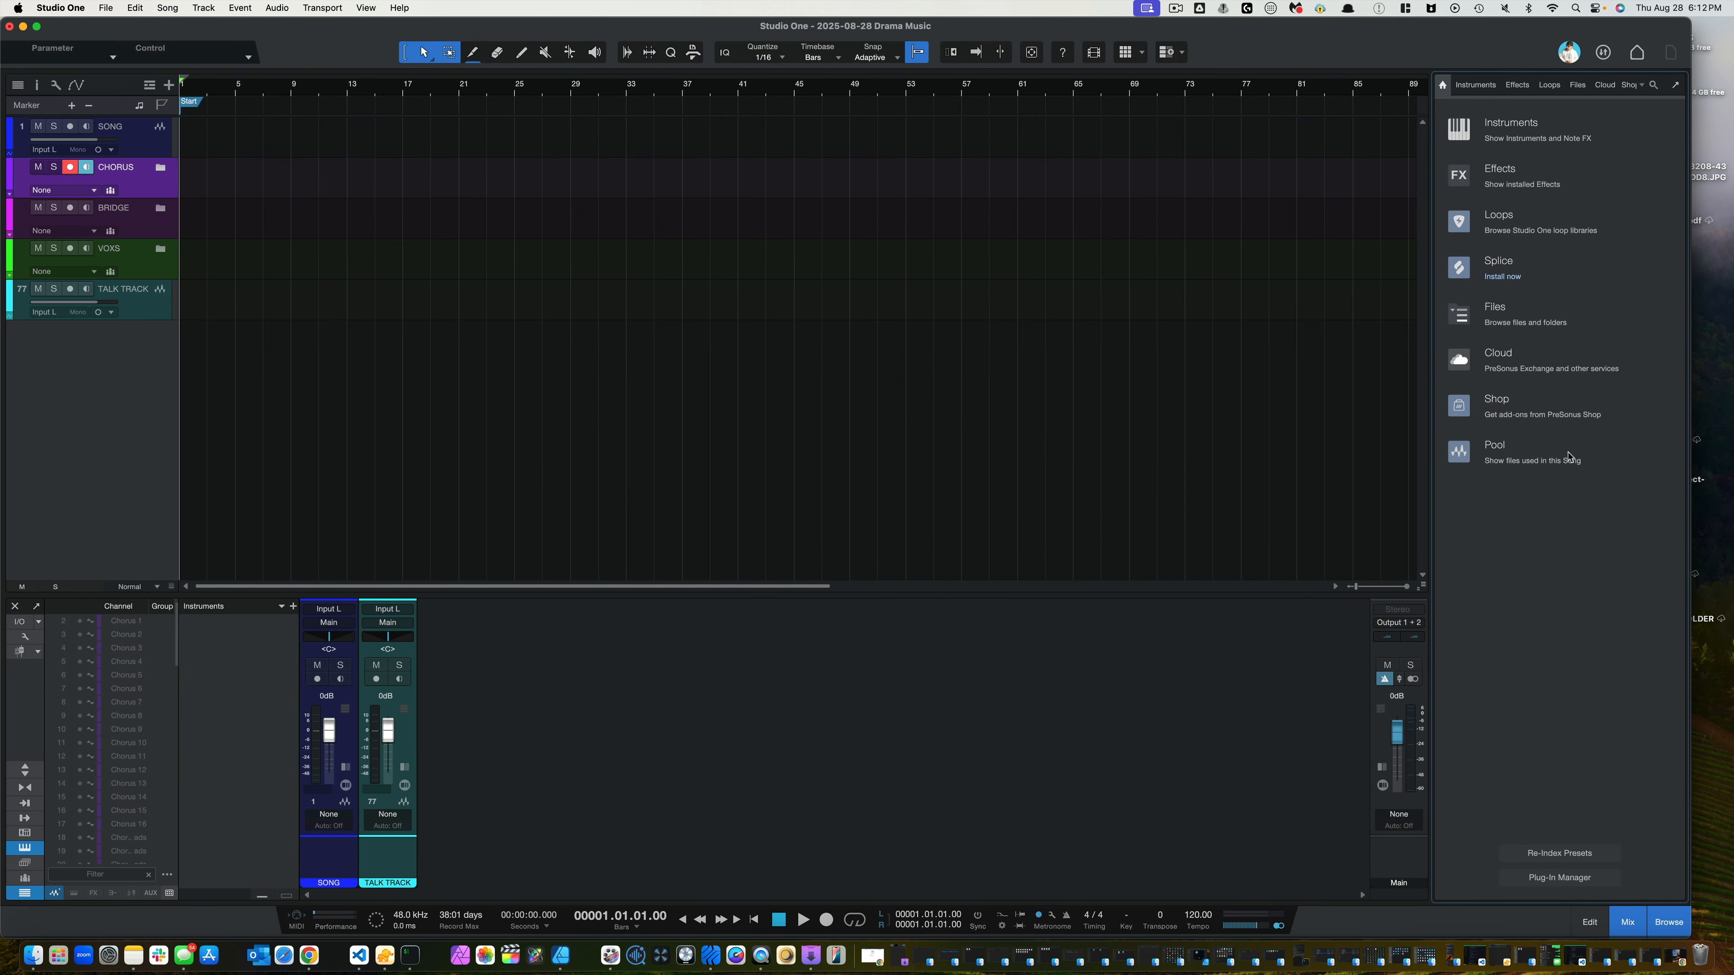
{"action": "left_click", "coordinate": [1496, 308]}
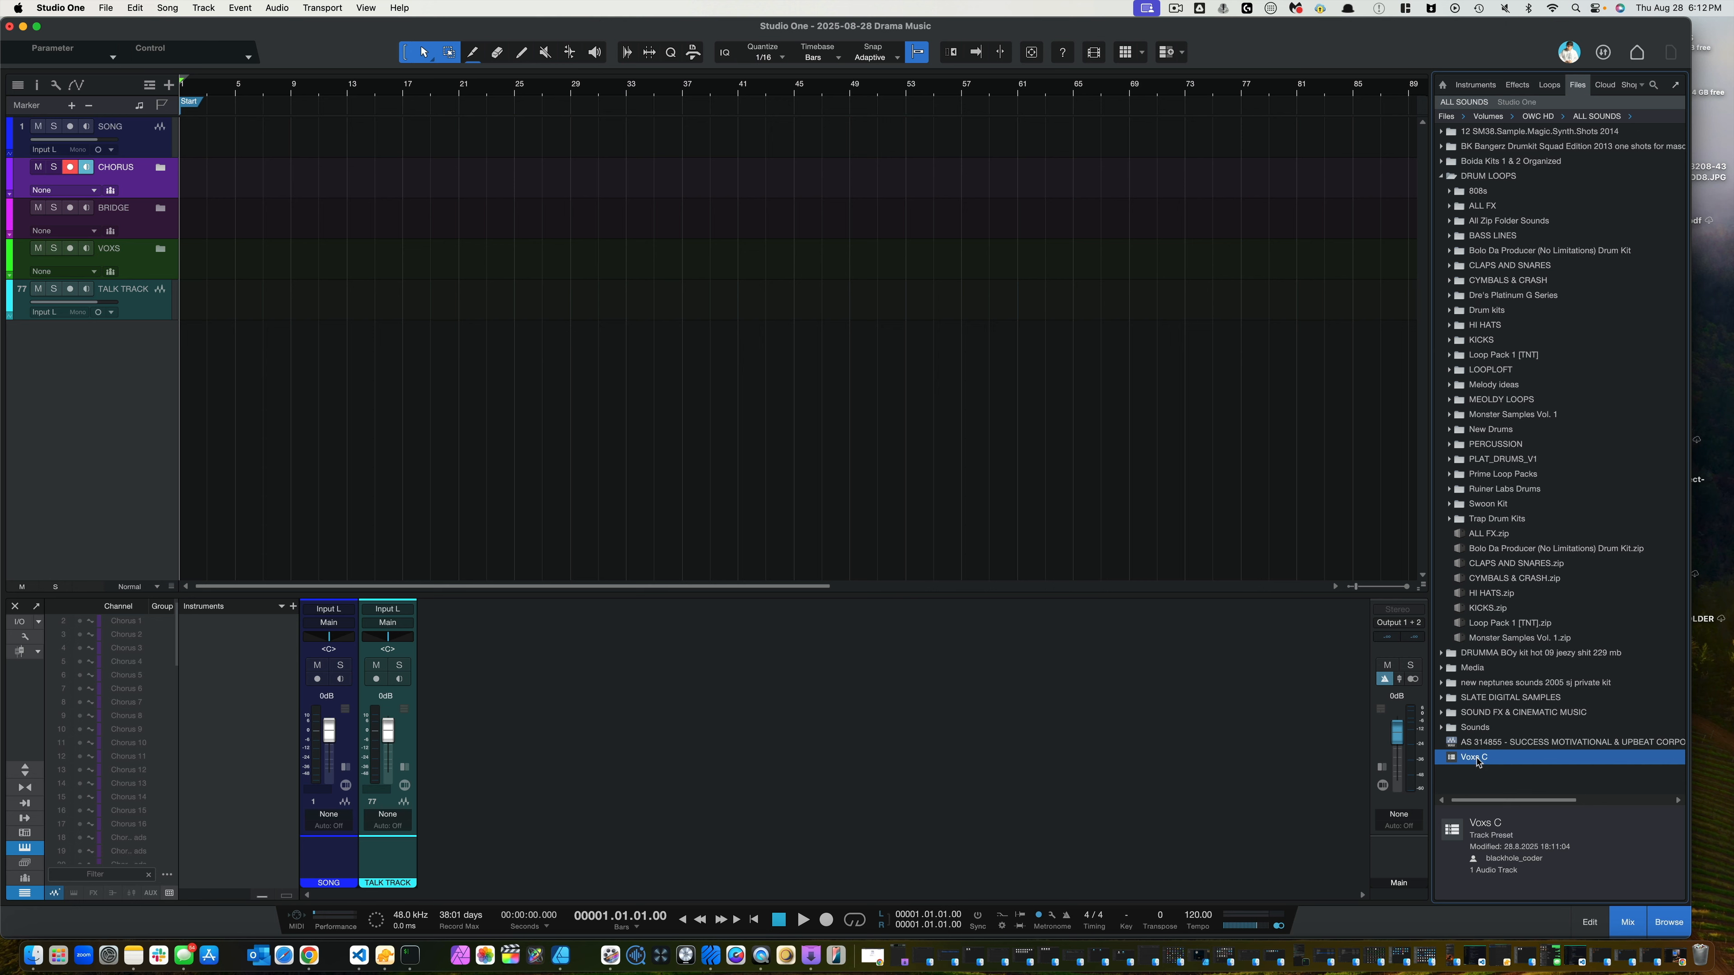
{"action": "left_click_drag", "start_coordinate": [1476, 761], "coordinate": [123, 459]}
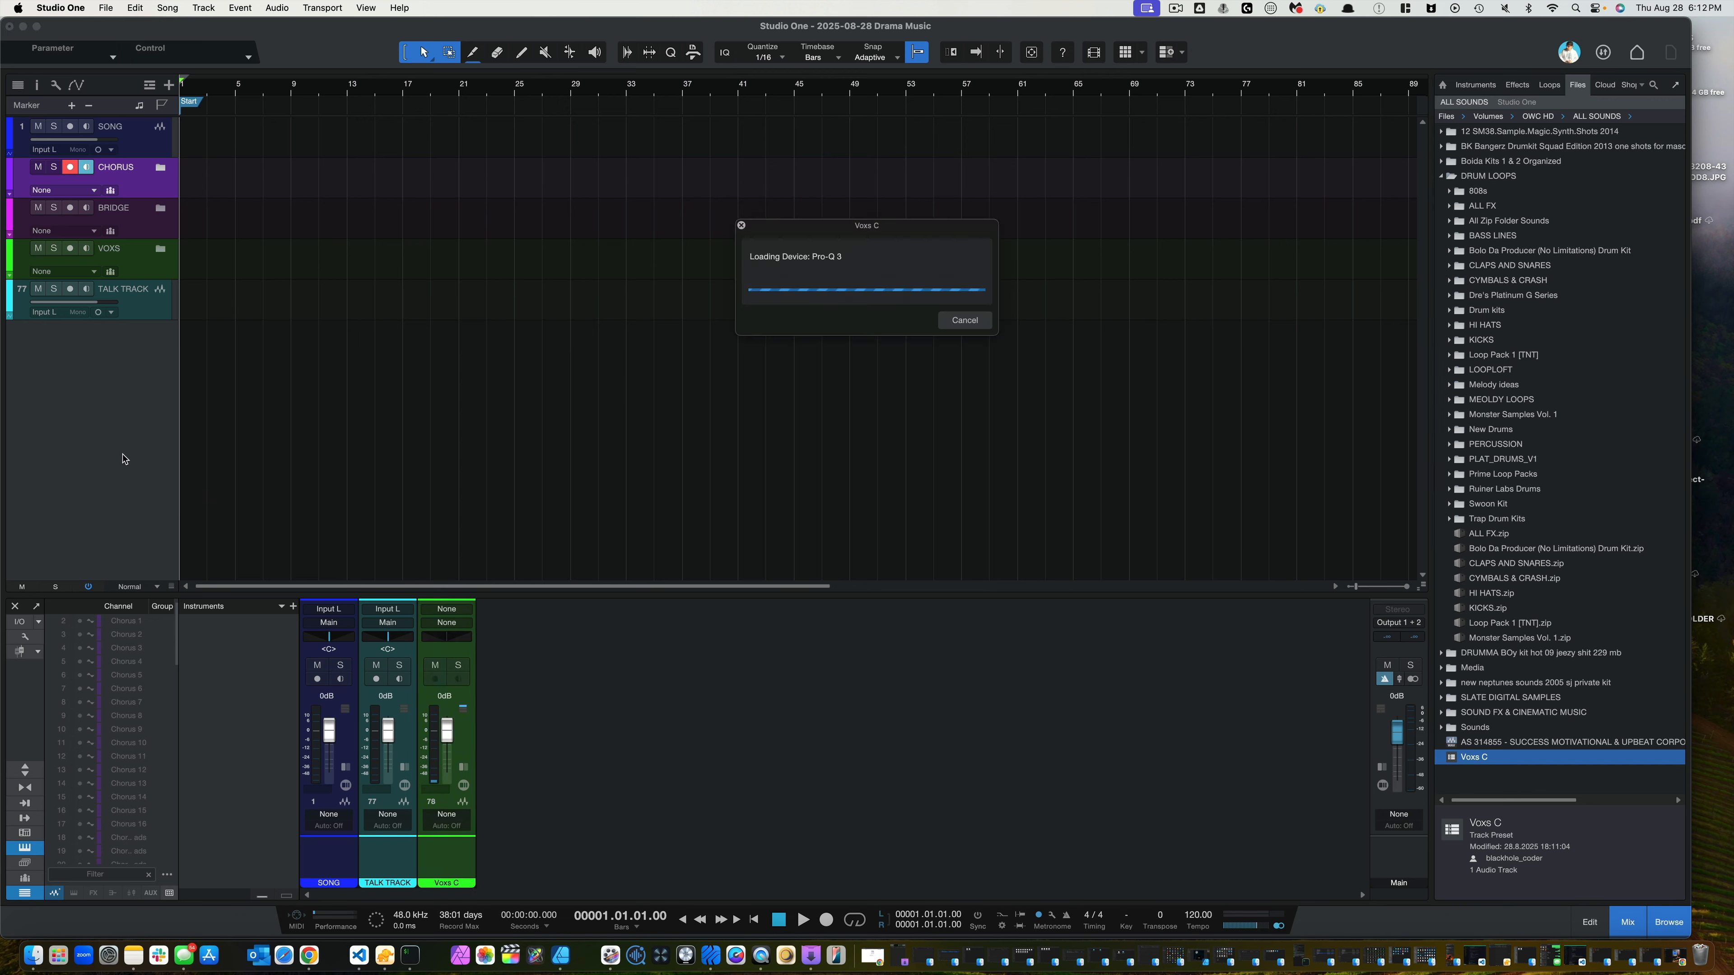
- Expand the Voxs C channel's inserts and inspect the settings of both Pro-Q 3 equalizers, closing the plug-in window
{"action": "left_click", "coordinate": [464, 767]}
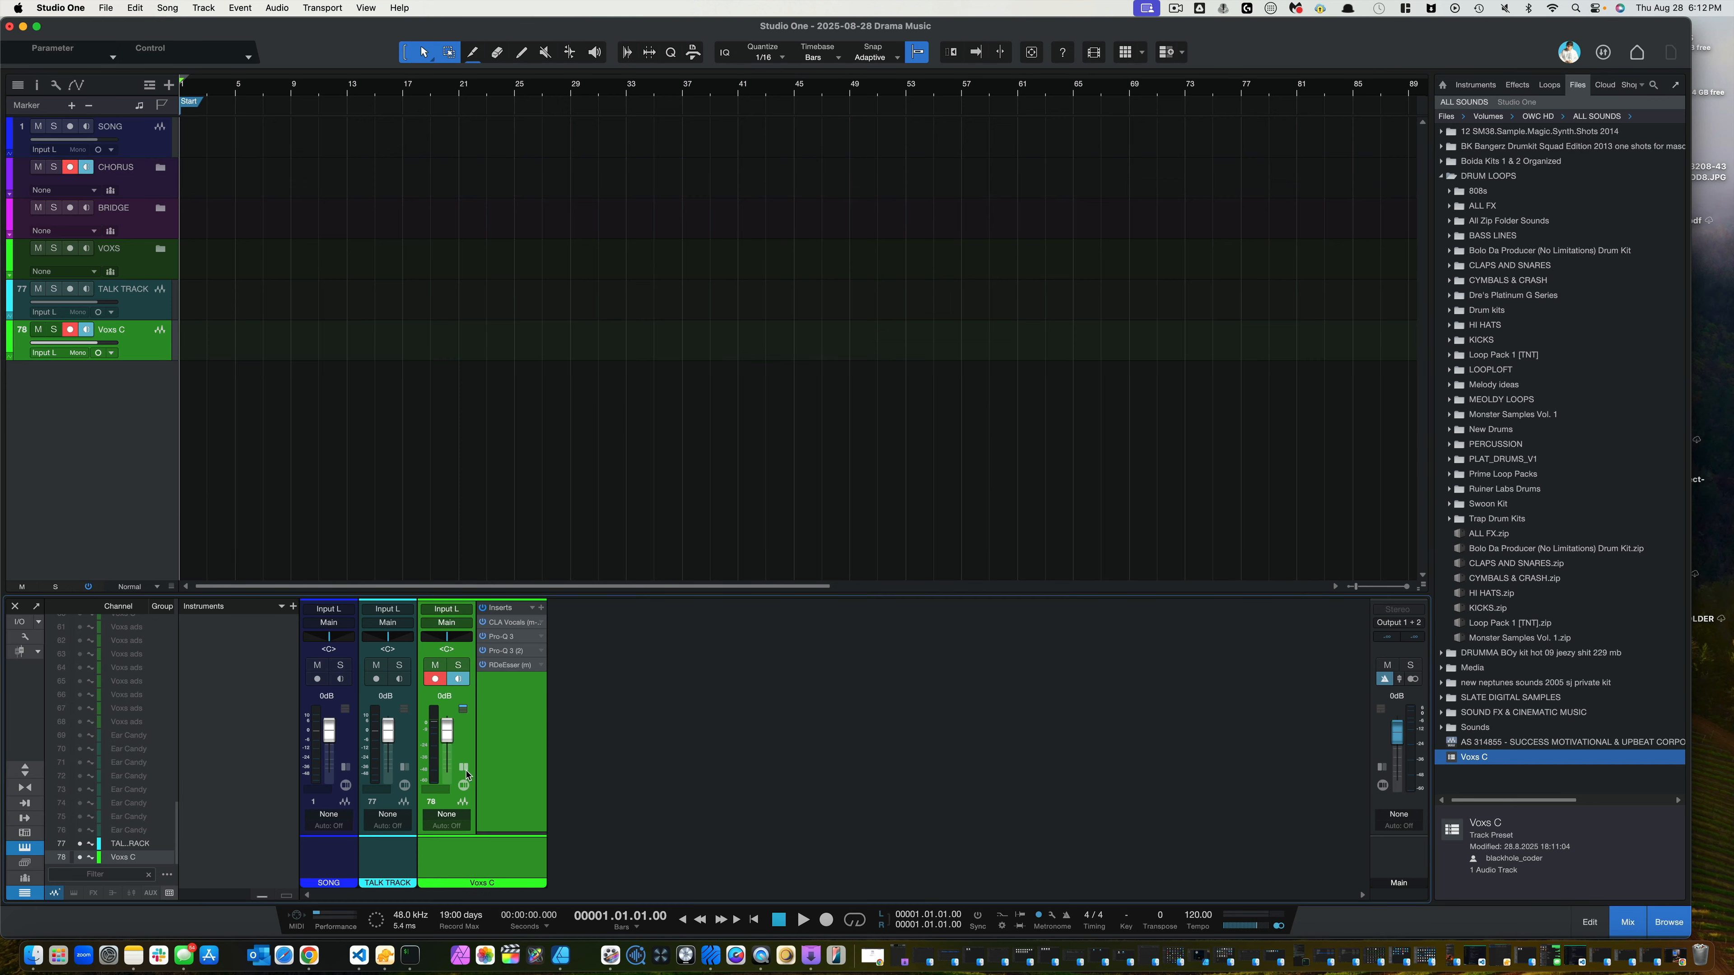
{"action": "left_click", "coordinate": [516, 639]}
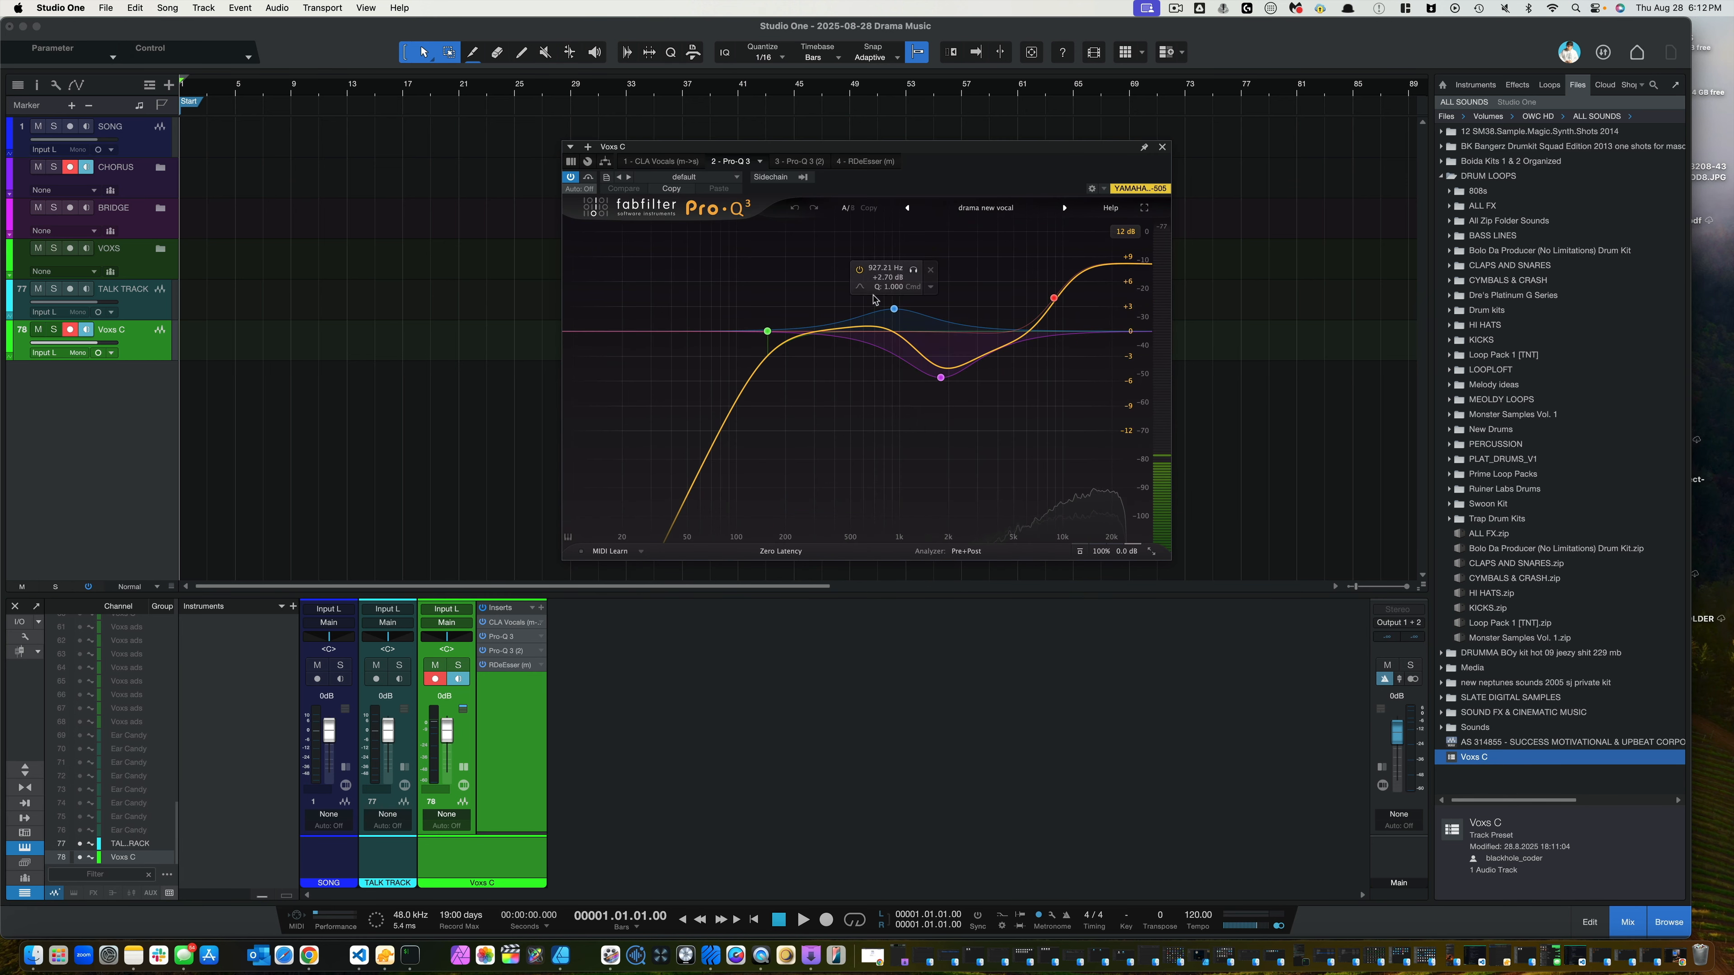
{"action": "left_click", "coordinate": [507, 651]}
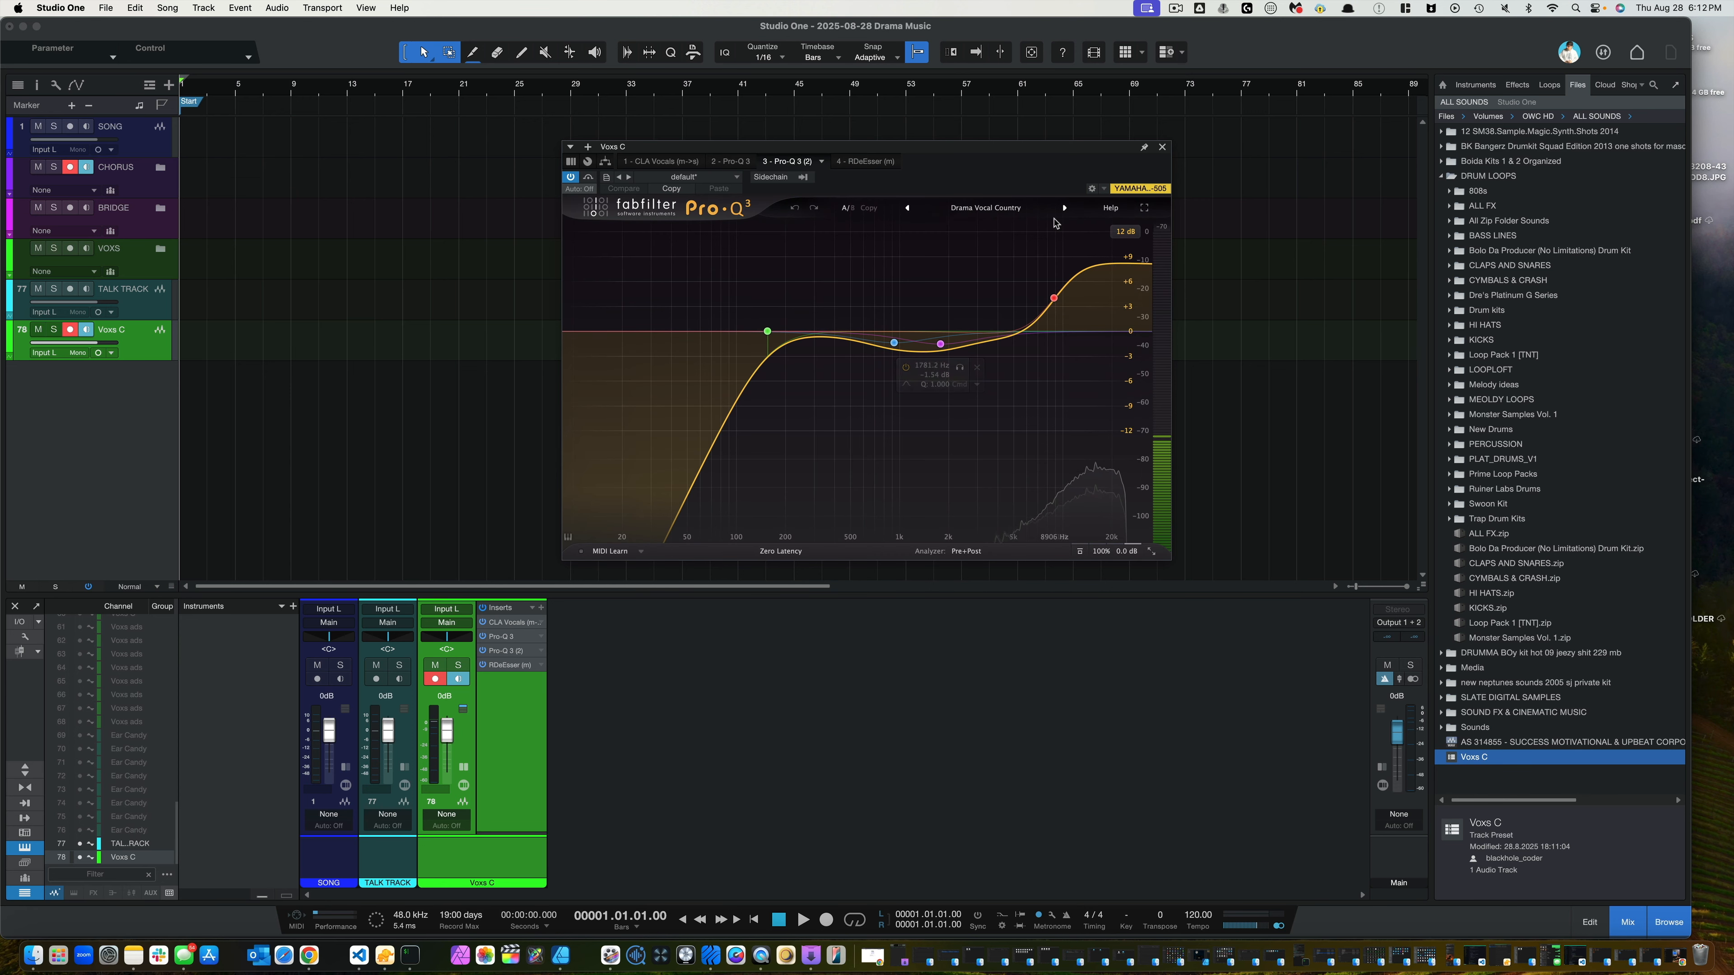
{"action": "left_click", "coordinate": [1162, 148]}
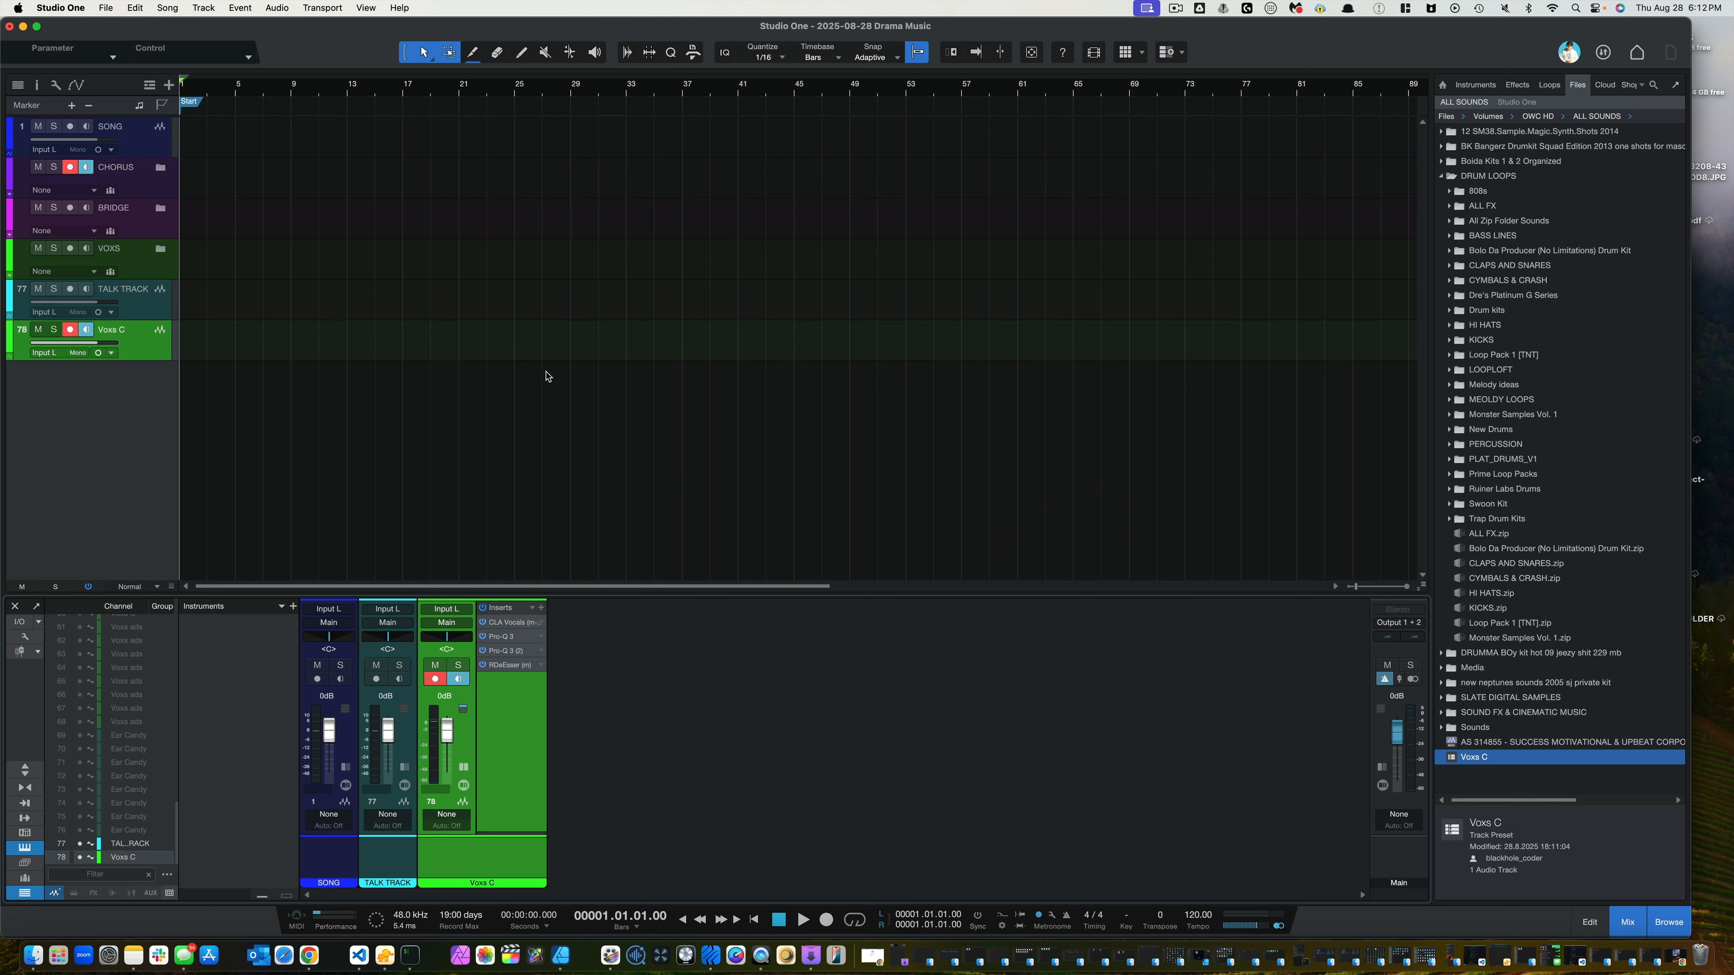